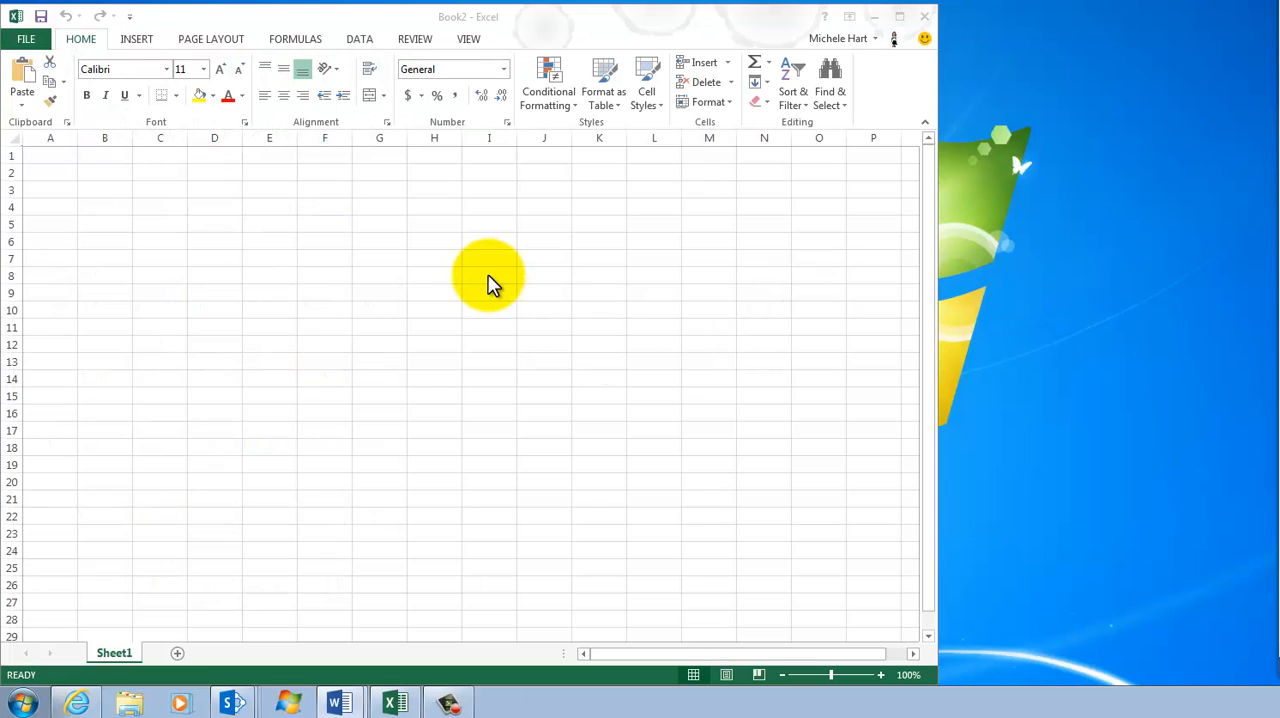
Enter the years 1900, 1904, 1908, 1908, 1912, 1920, 1920, 1924, 1924, 1928 and 1928 in cells A2 to A12
left_click(38, 171)
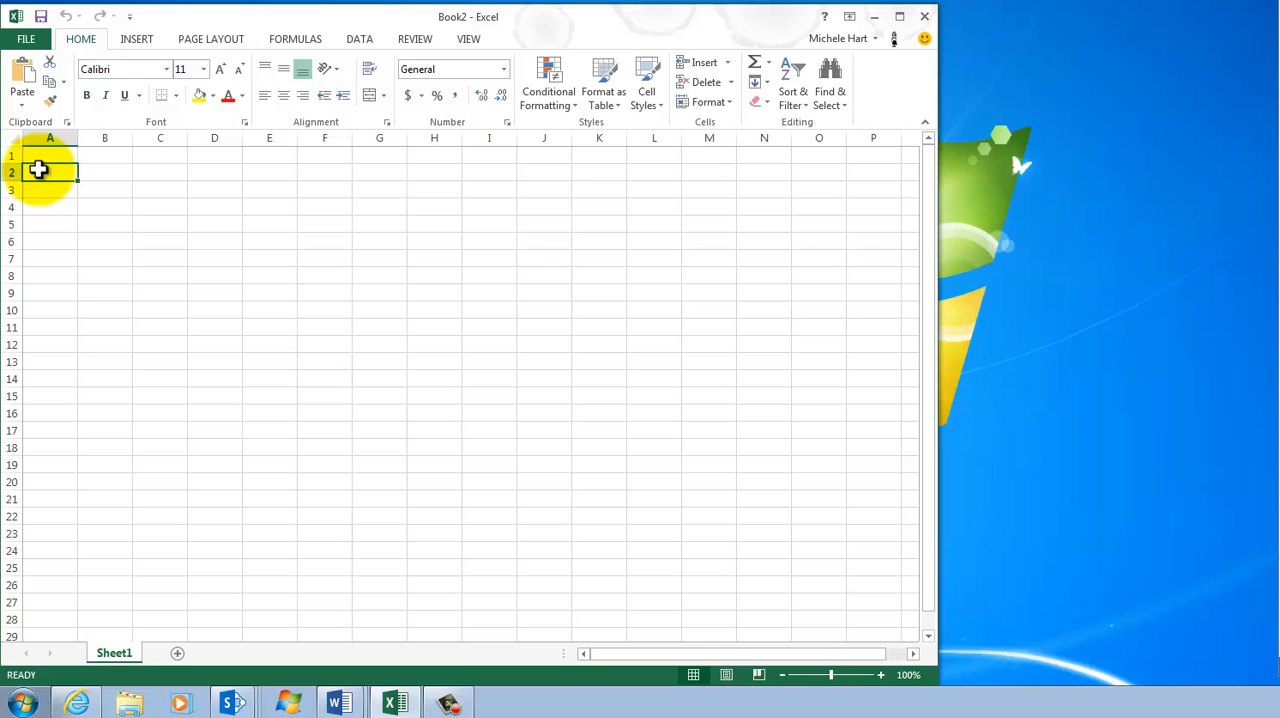
type("1900")
key("Return")
type("1")
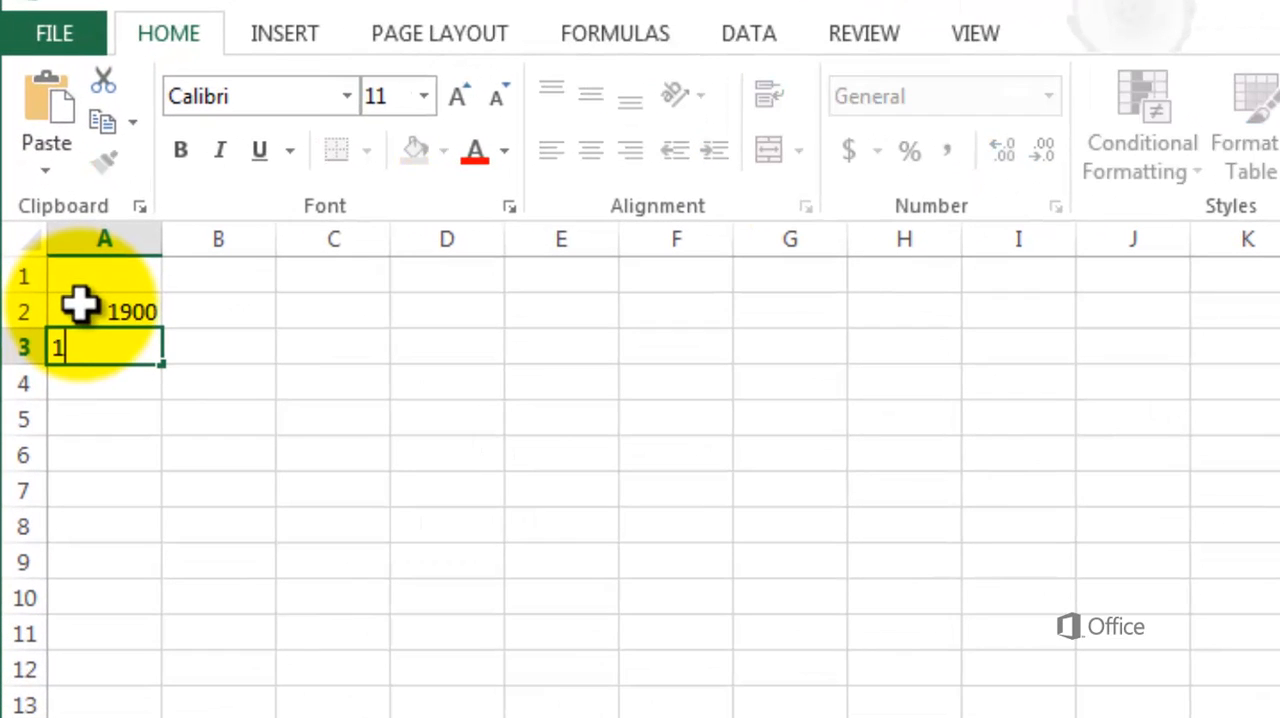
type("904")
key("Return")
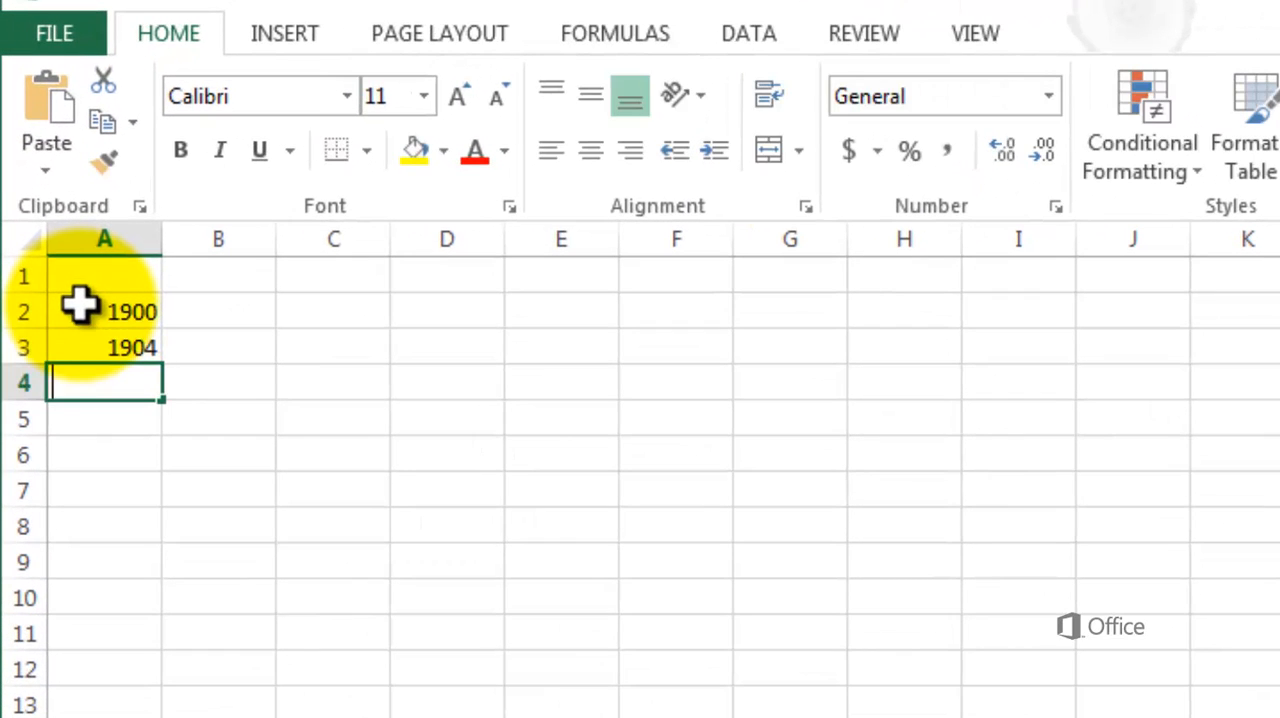
type("1908")
key("Return")
type("1908")
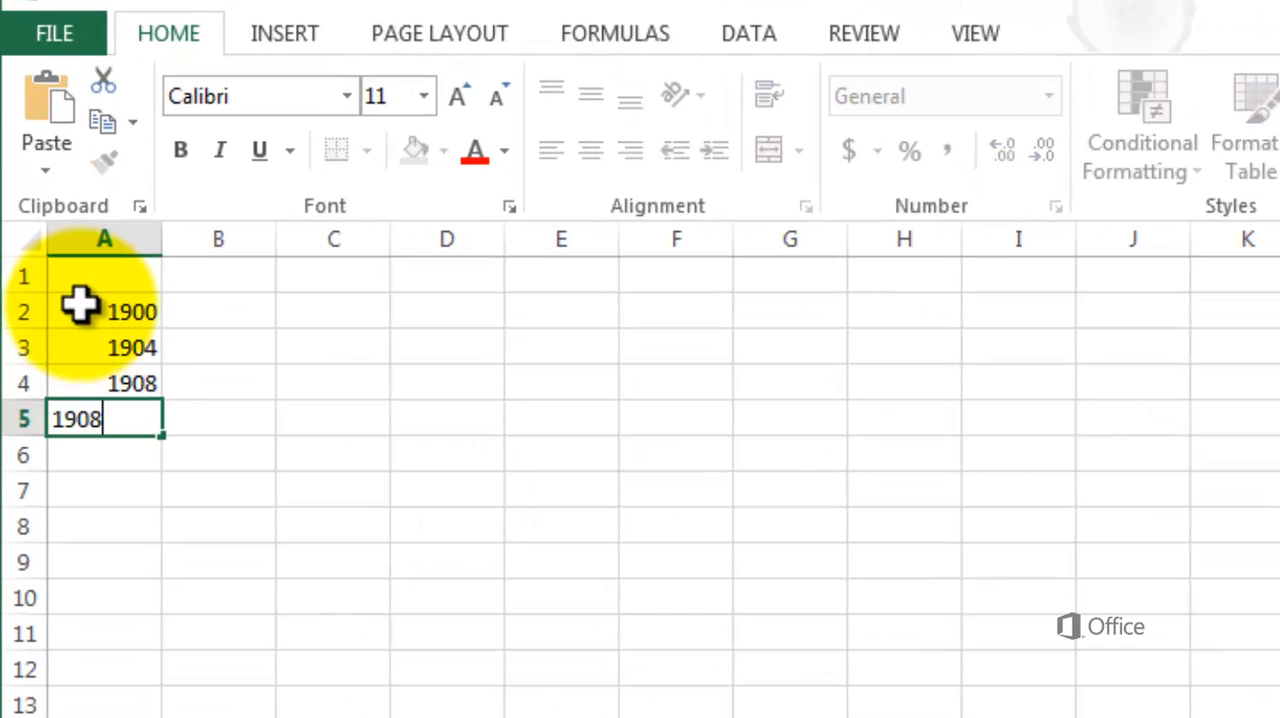
type(" 1")
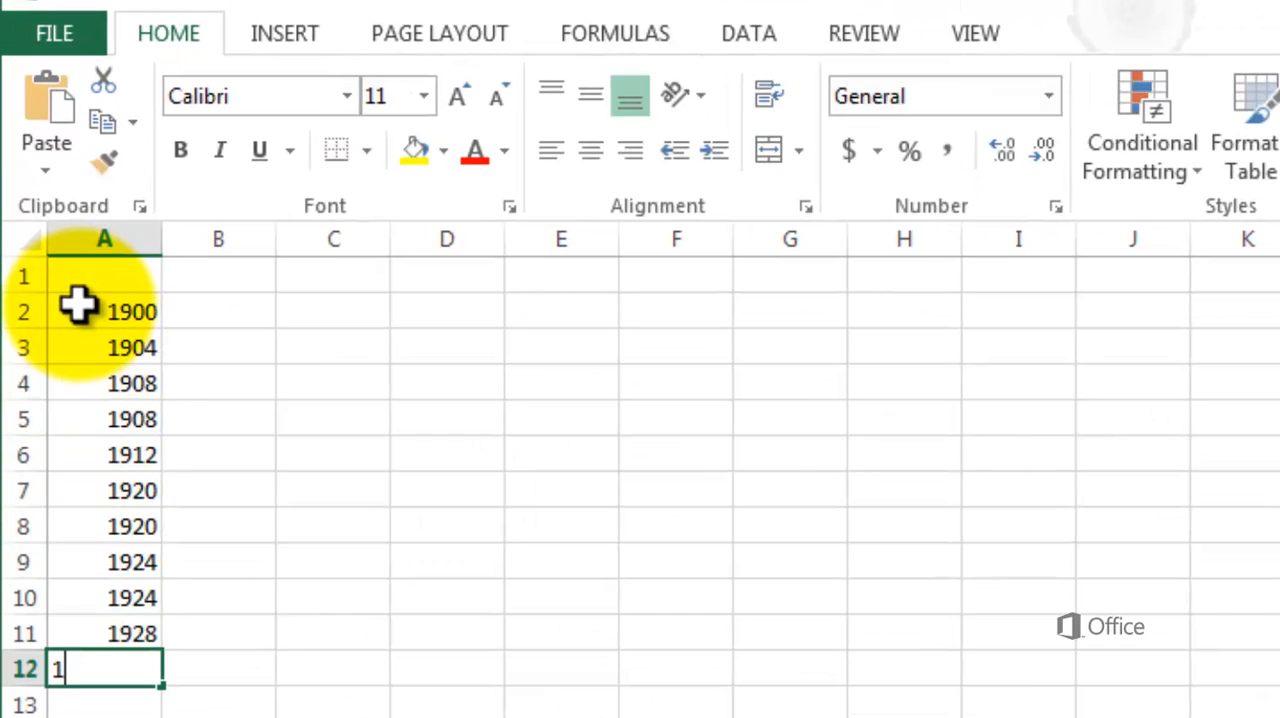
type("912 1920 1920 1924 1924 1928 1928")
Fill B2 to B12 with the seasons: Winter in rows 5, 8, 10 and 12, and Summer in all the others
left_click(200, 315)
type("Summer Summer Summer Winter Summer Summer Winter Summer Winter Summer S")
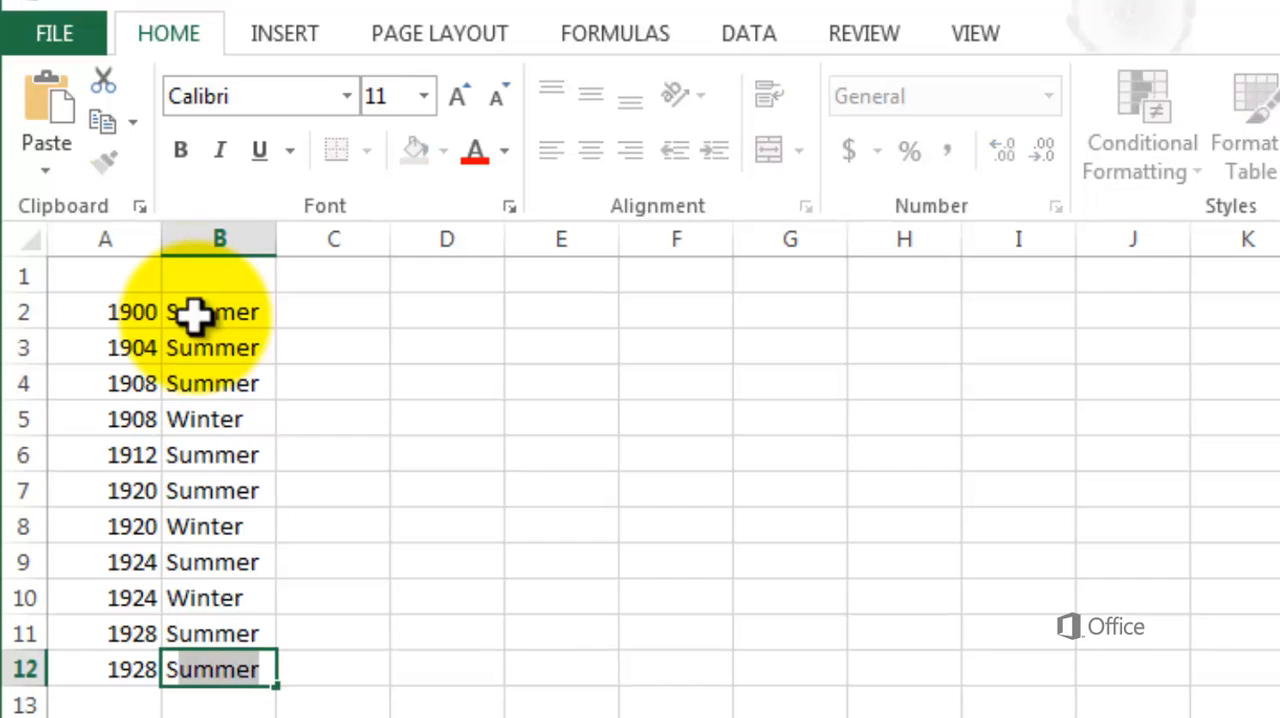
key("BackSpace")
key("BackSpace")
type("W")
Enter the host cities in C2:C12: Paris, St Louis, London, London, Stockholm, Antwerp, Antwerp, Chamonix, Paris, Amsterdam, St Moritz
left_click(314, 314)
type("Paris")
key("Return")
type("St Louis")
key("Return")
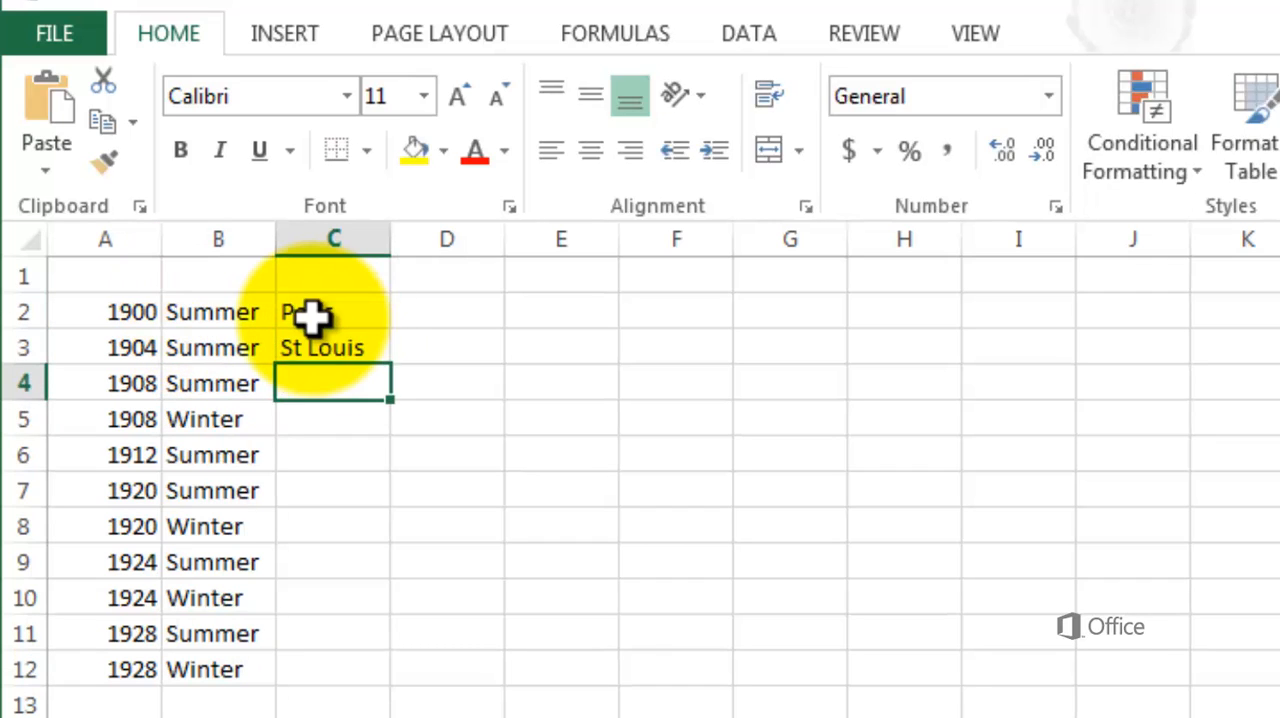
type("London")
key("Return")
type("London")
key("Return")
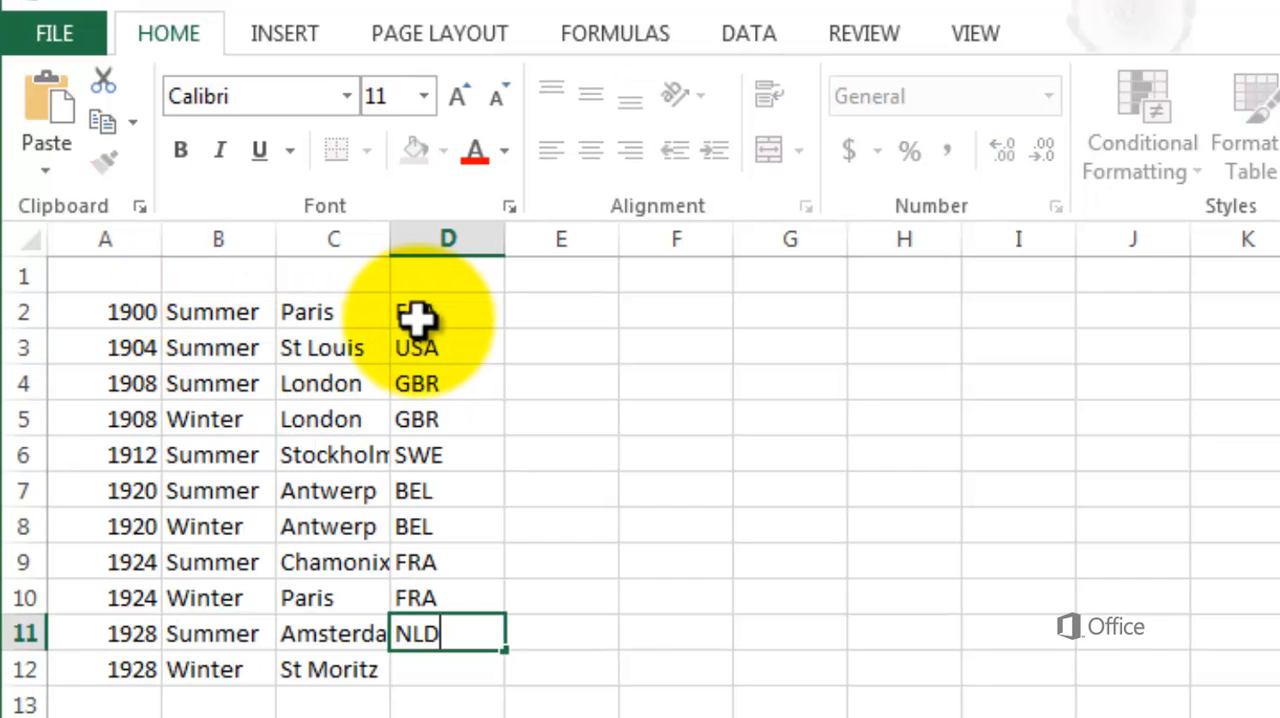
key("Return")
Enter the country codes in D2:D12: FRA, USA, GBR, GBR, SWE, BEL, BEL, FRA, FRA, NLD, CHE
type("CHE")
key("Right")
key("Up")
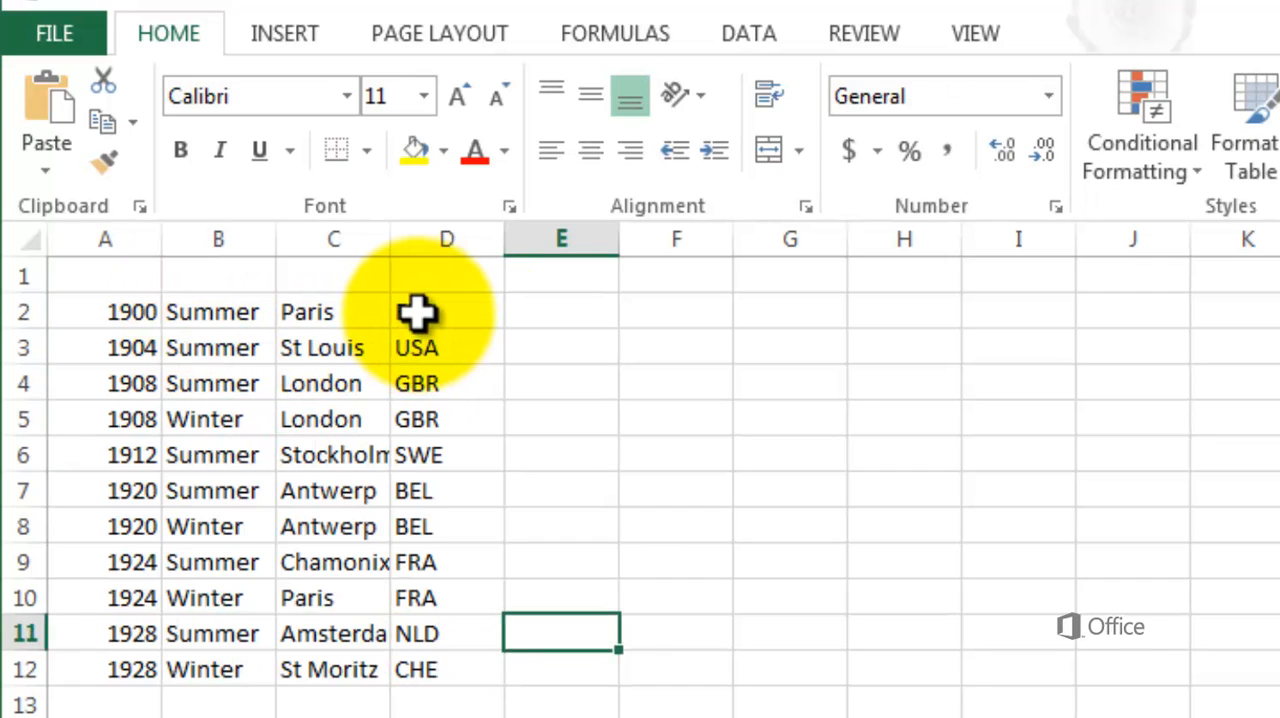
Enter the event counts in E2:E12: 79, 93, 102, 3, 97, 141, 3, 117, 14, 94, 12
left_click(543, 312)
type("79 93 102 3 97 1")
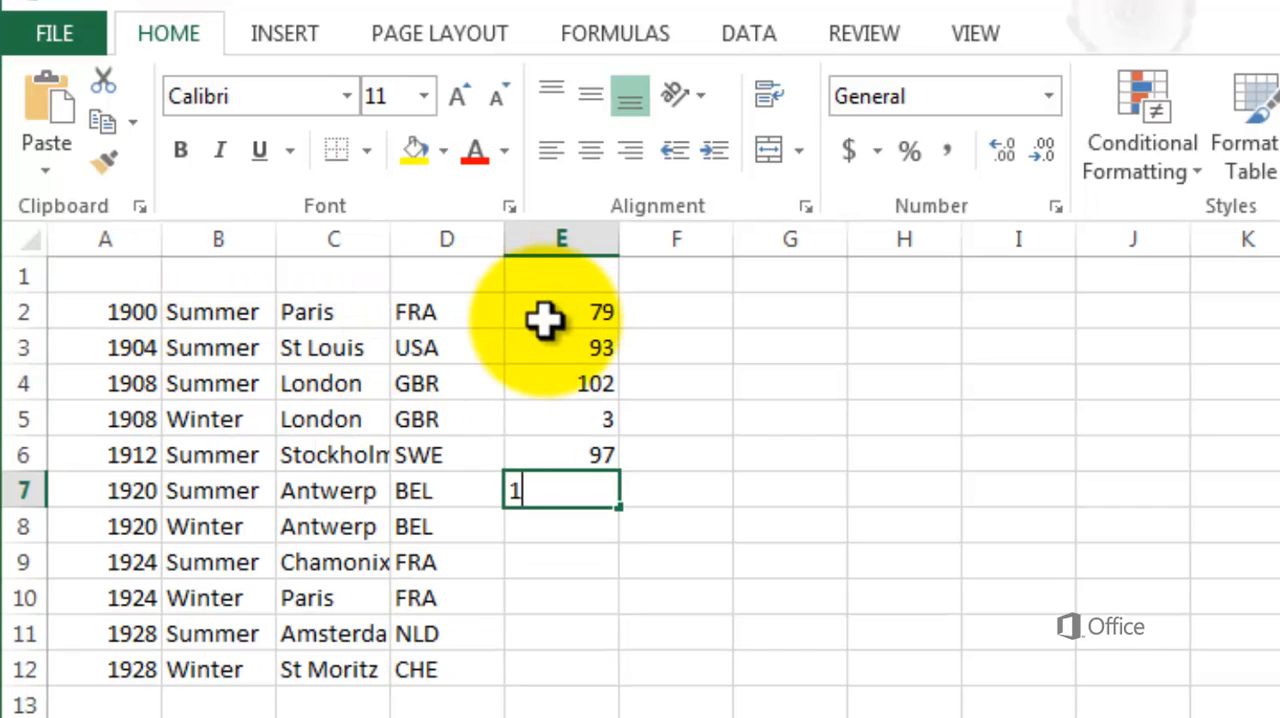
type("41 3 117 14 94 12")
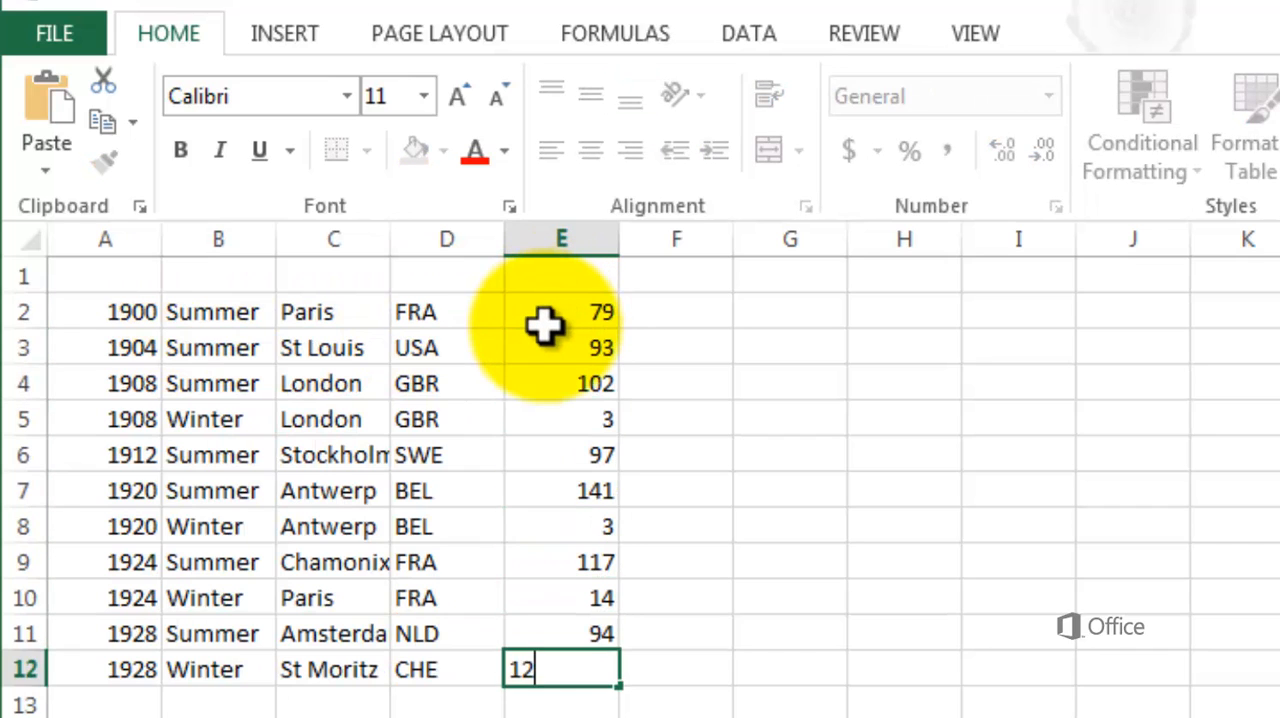
key("Return")
Add the column headings Year, Season, City, CountryRegion and Events in cells A1 to E1
left_click(134, 285)
type("Y")
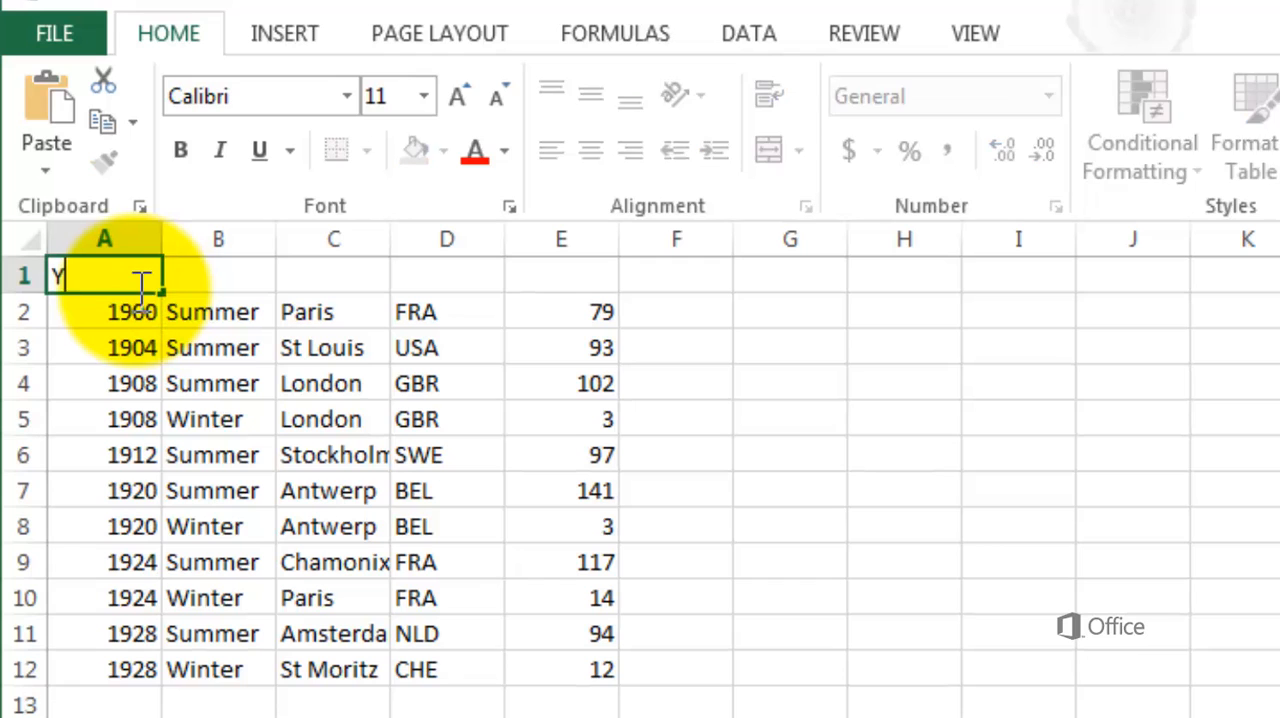
type("ear")
key("Tab")
type("Season")
key("Tab")
type("City")
key("Tab")
type("Coun")
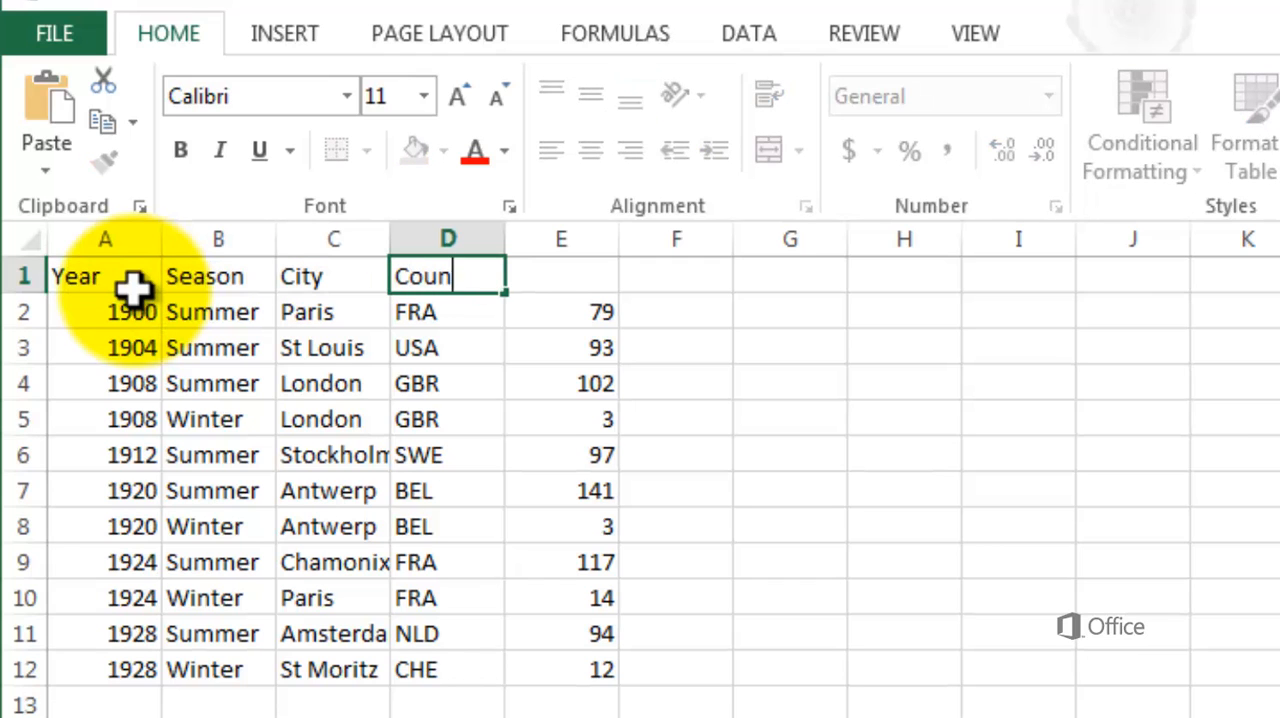
type("tryRegion")
key("Tab")
type("Events")
Format the range A1:E12 as a table with headers, using the first blue Medium table style
left_click(134, 285)
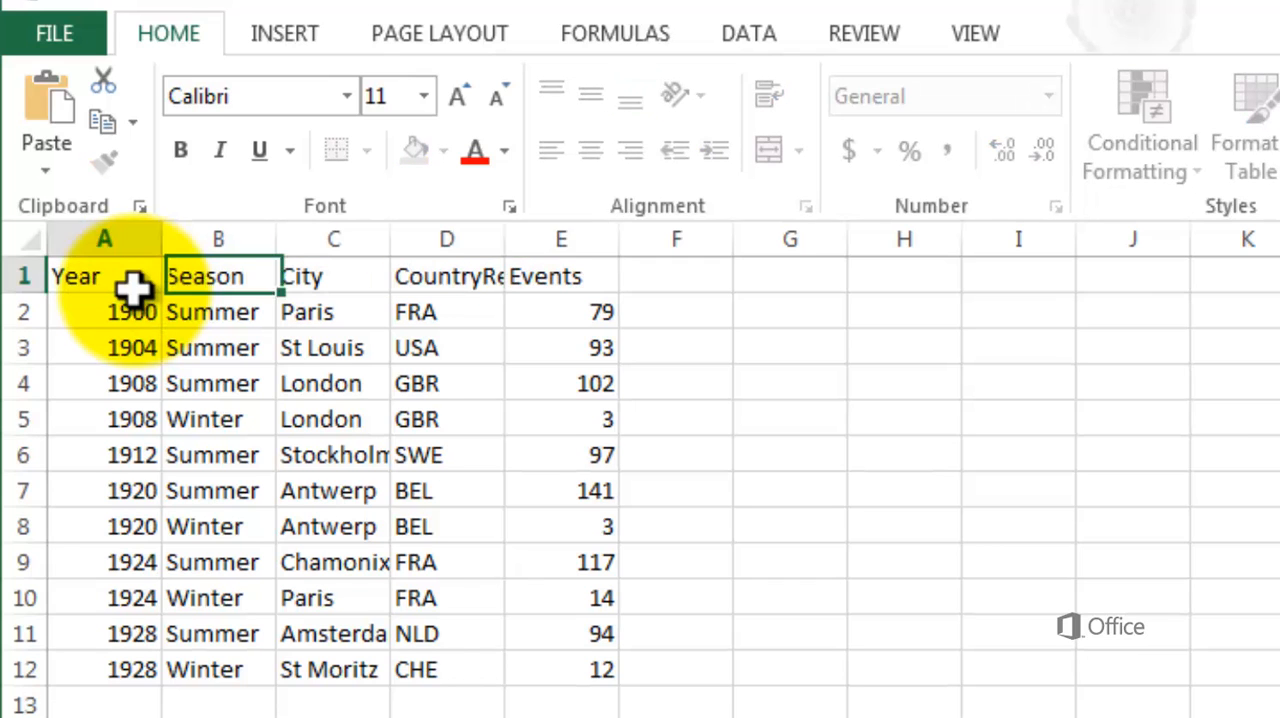
left_click_drag(134, 285, 537, 676)
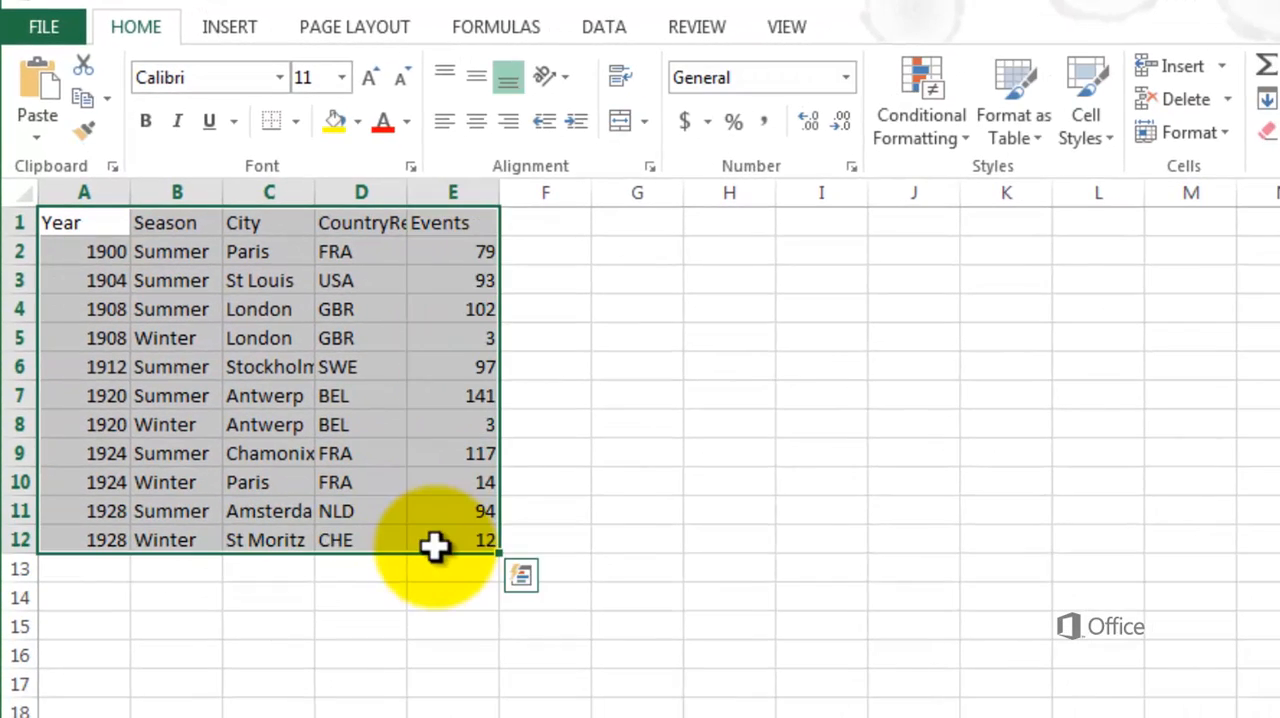
left_click(1006, 137)
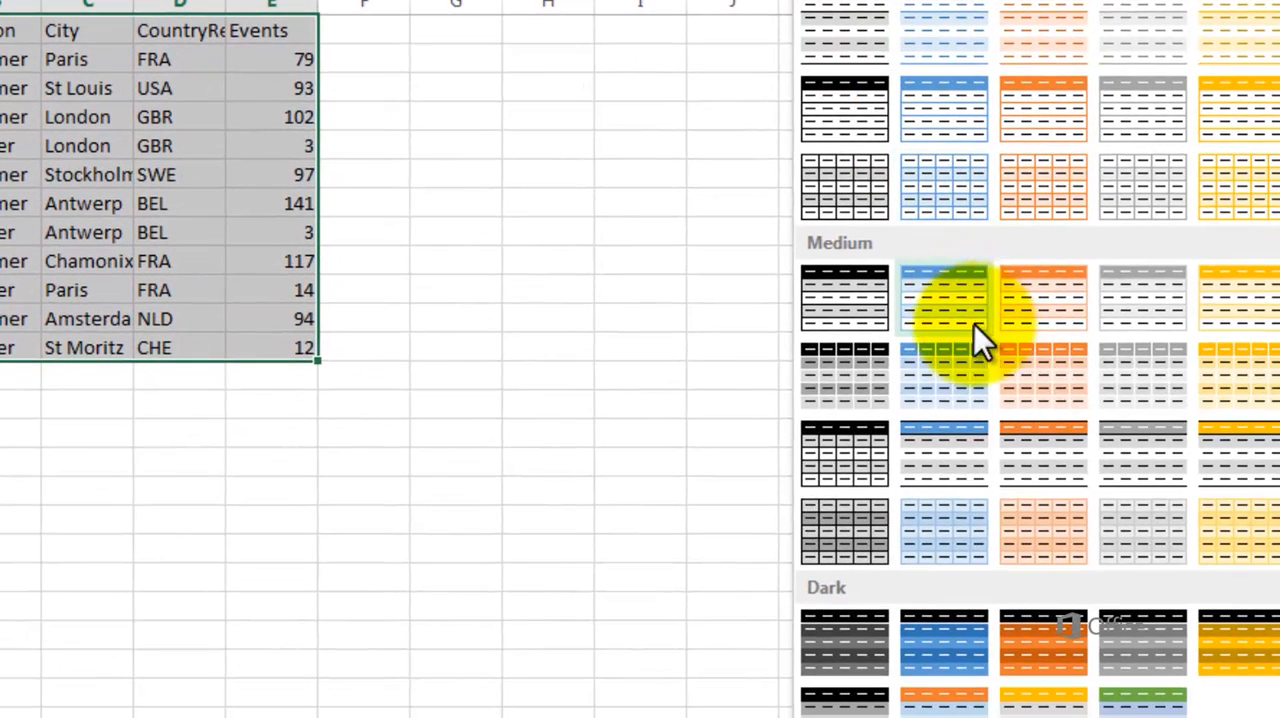
left_click(962, 302)
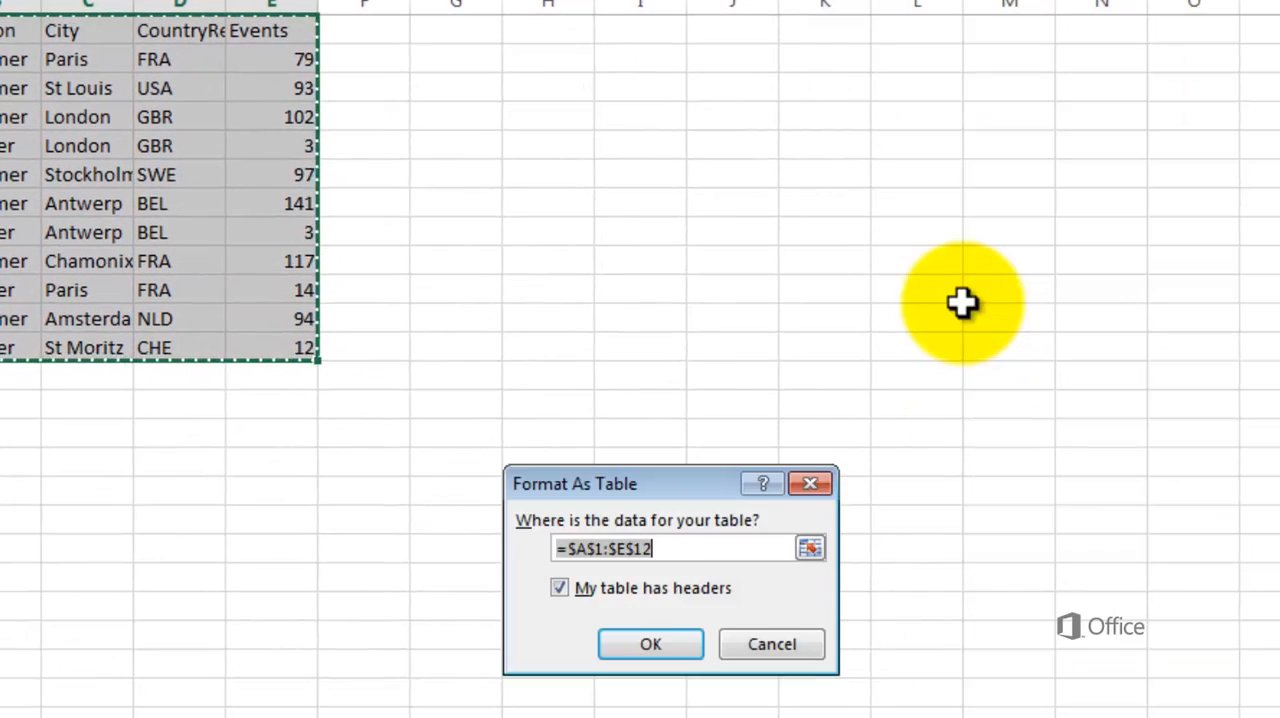
left_click(651, 644)
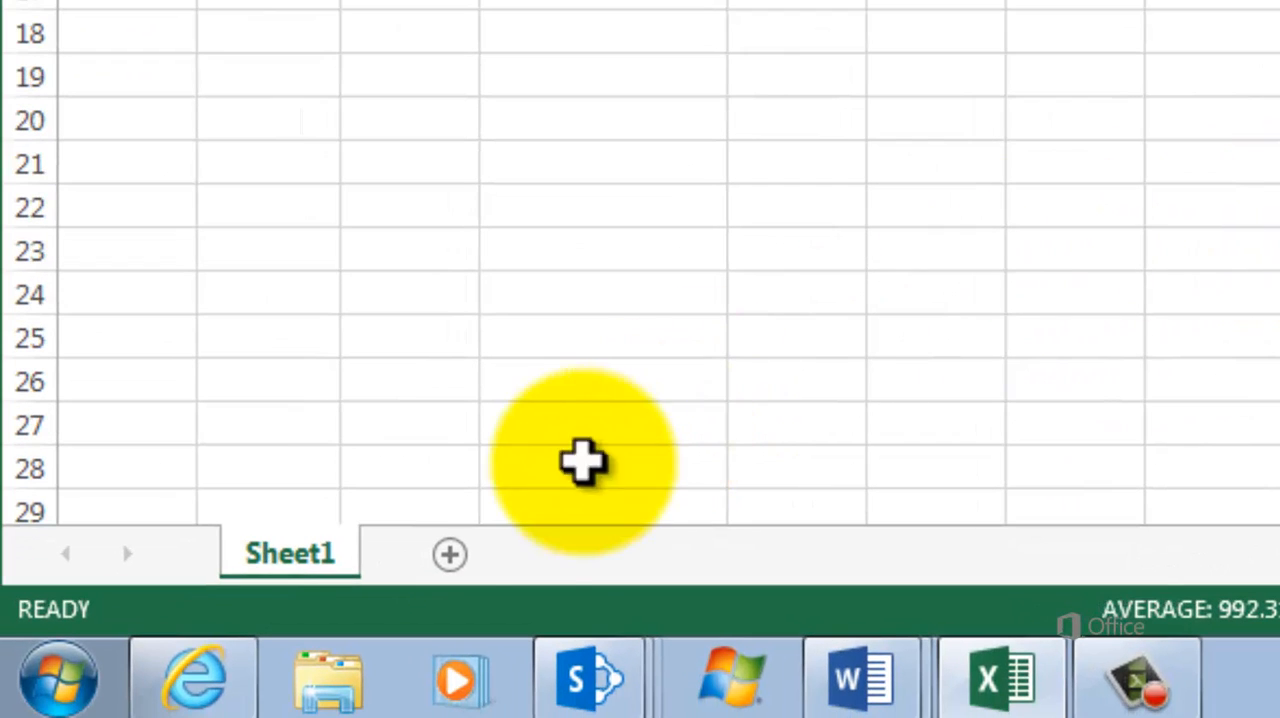
Rename the worksheet Sheet1 as Hosts
double_click(287, 563)
type("Hosts")
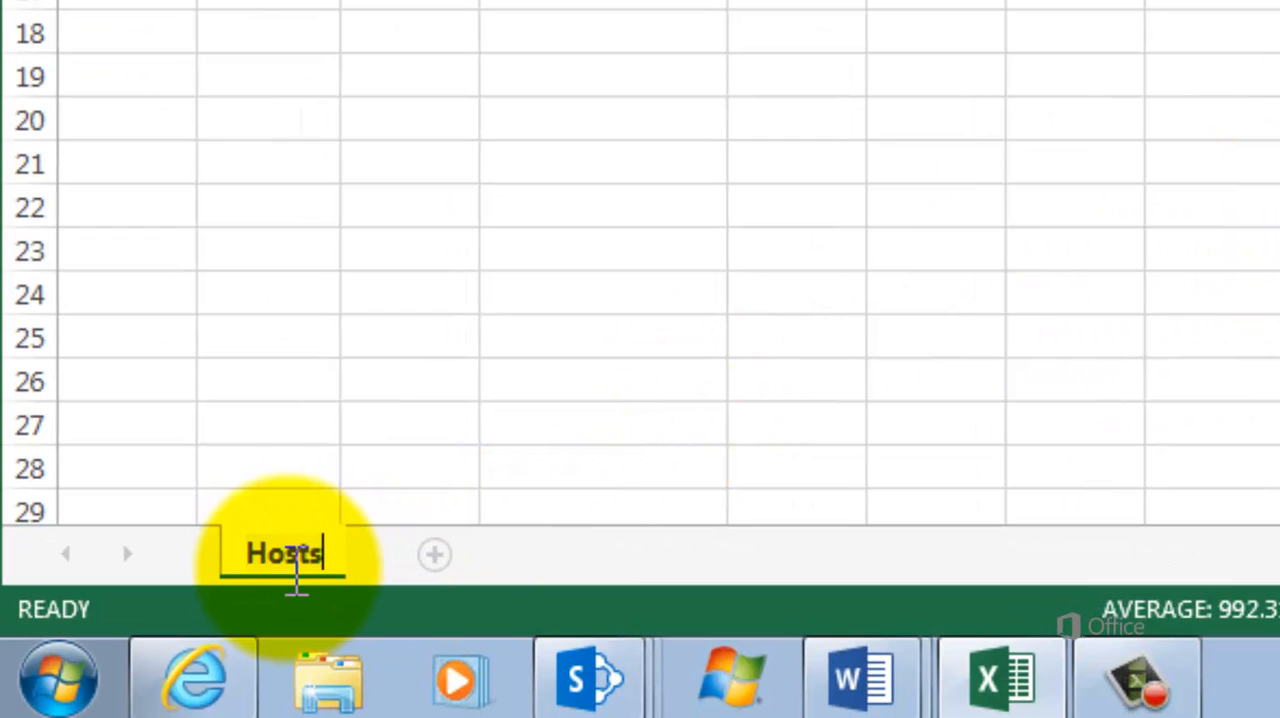
key("Return")
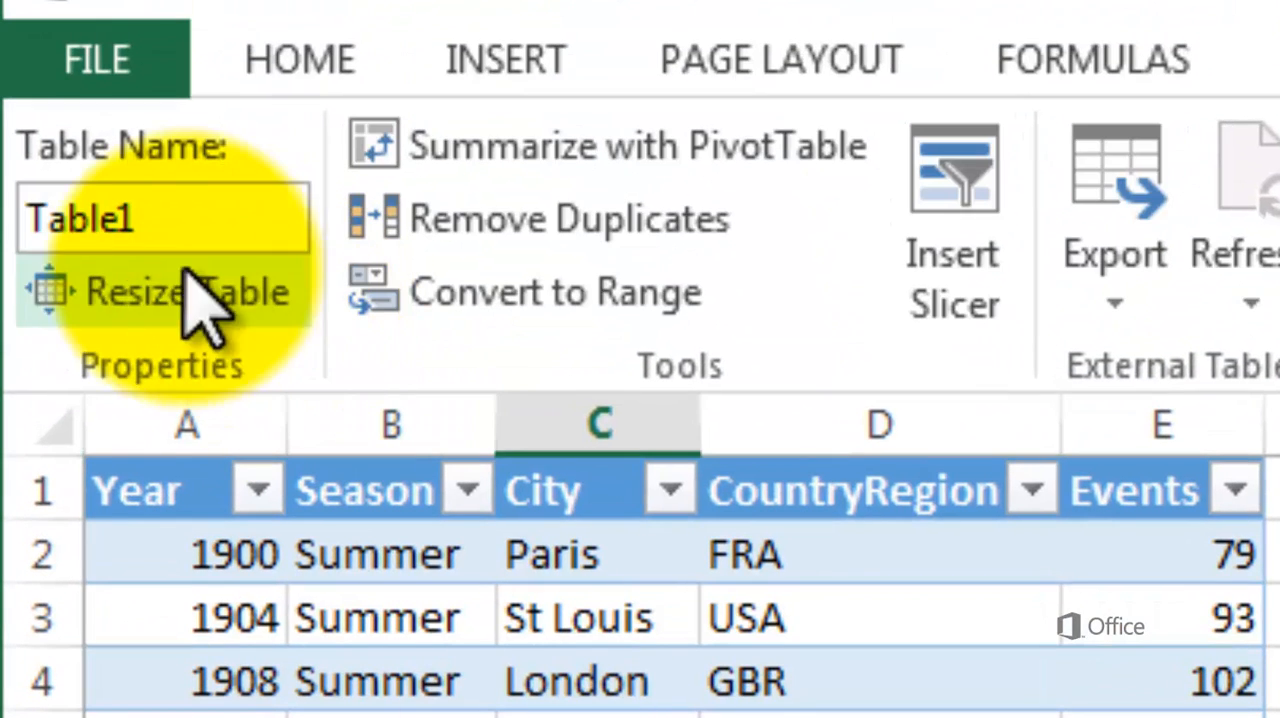
Set the name of the formatted data table to Hosts
double_click(155, 215)
type("Hos")
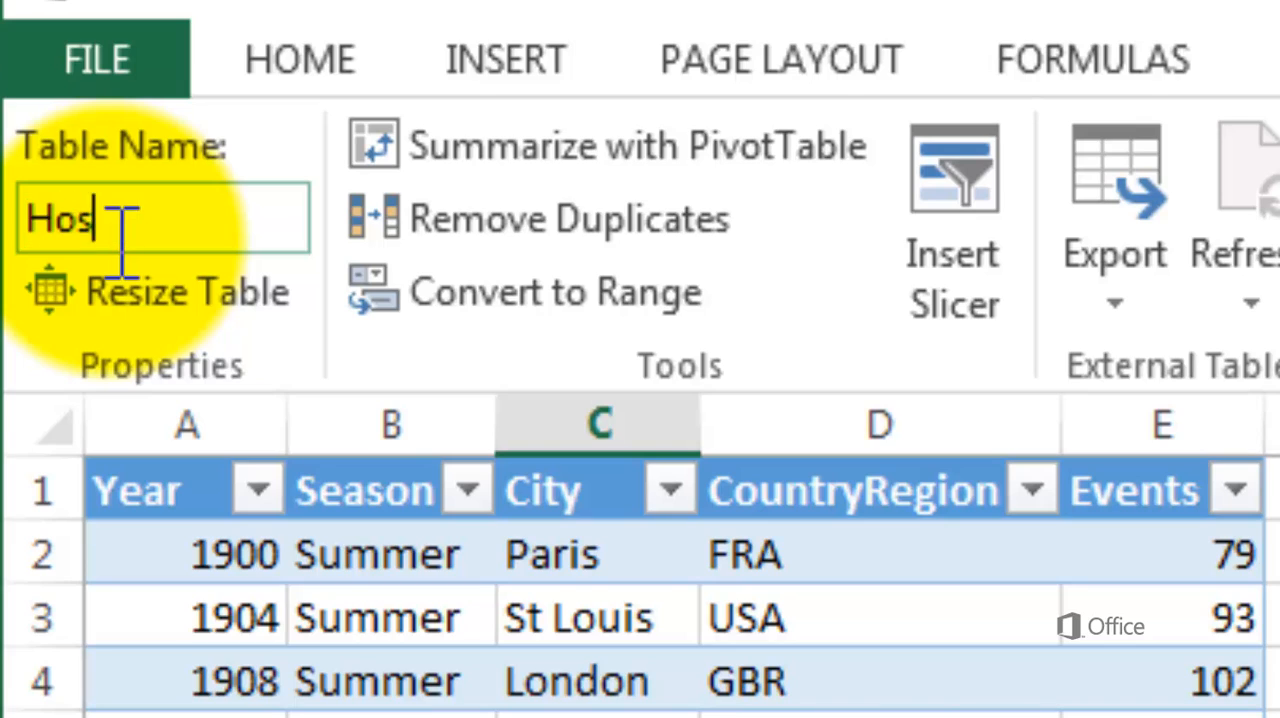
type("ts")
key("Return")
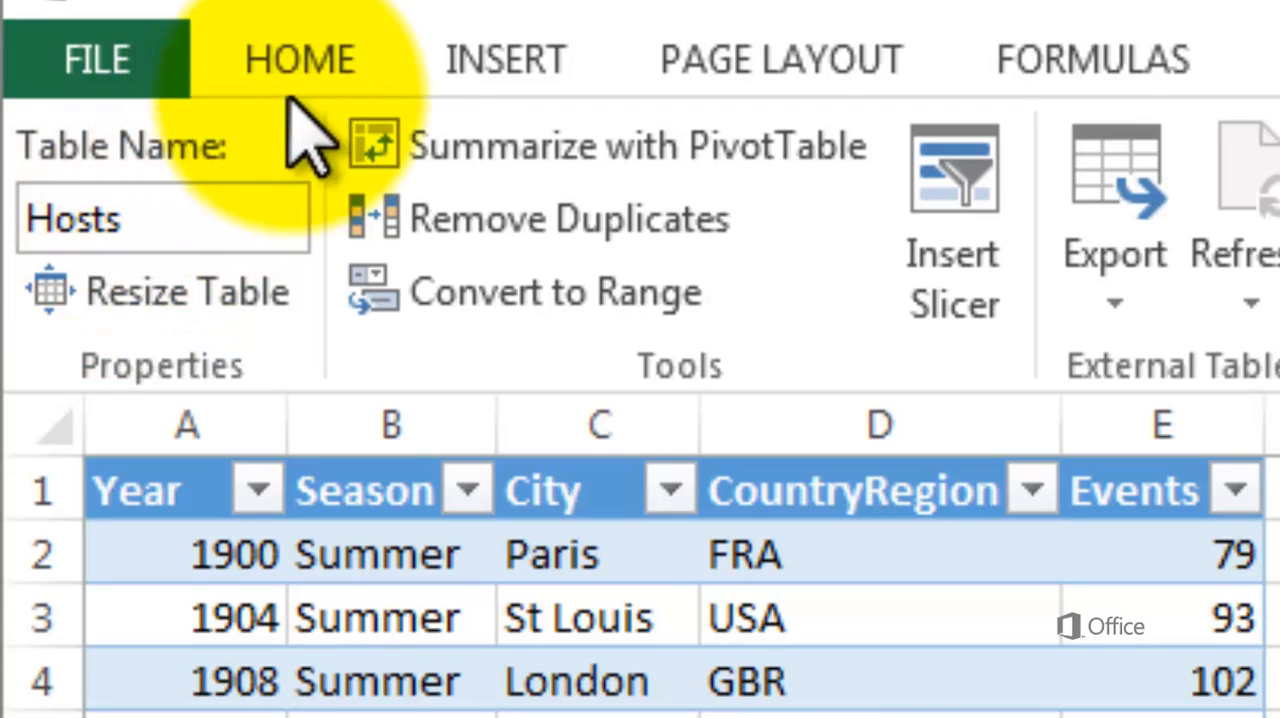
Insert a Power View report from the Hosts table, enabling the Power View add-in, and close the report's Filters area
left_click(495, 60)
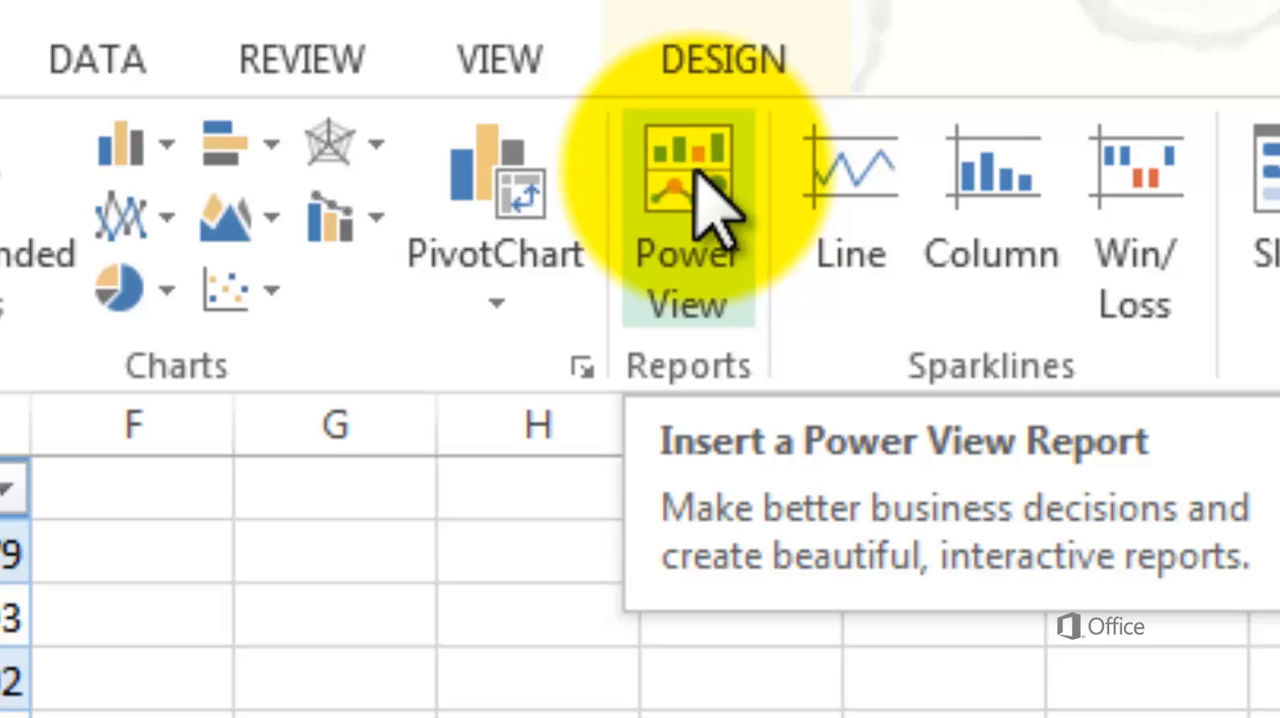
left_click(697, 172)
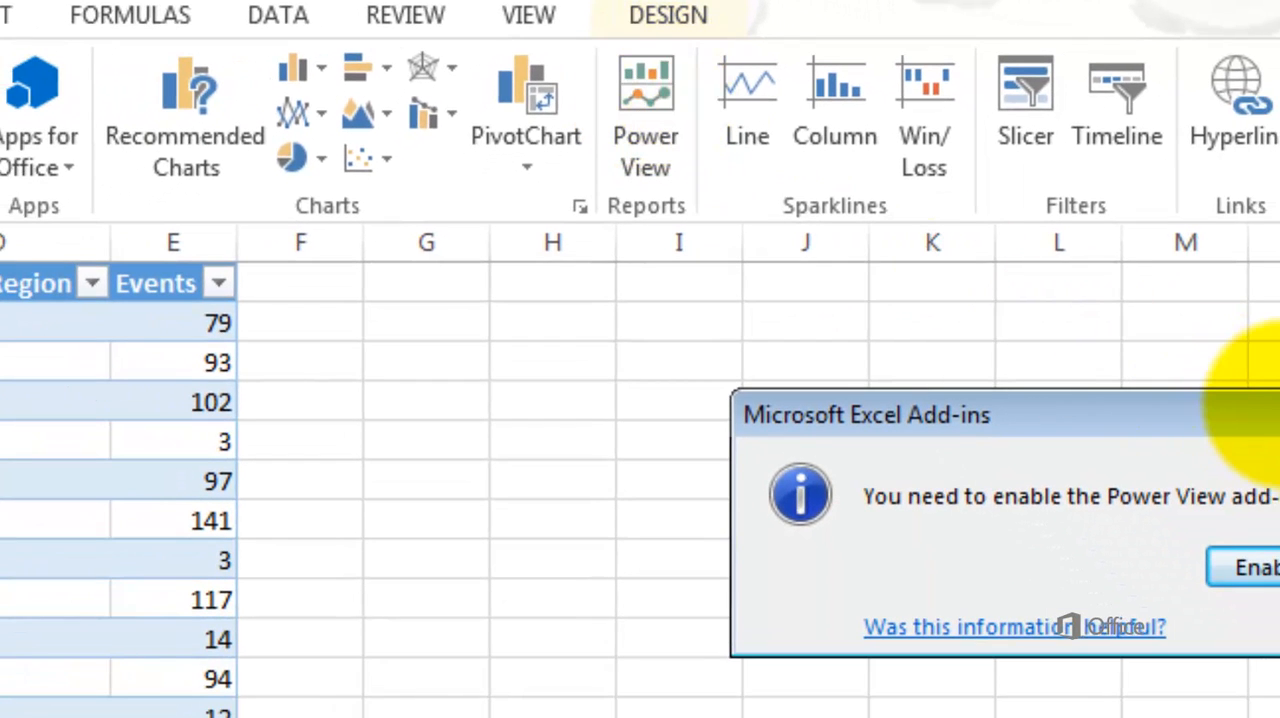
left_click_drag(1275, 464, 637, 493)
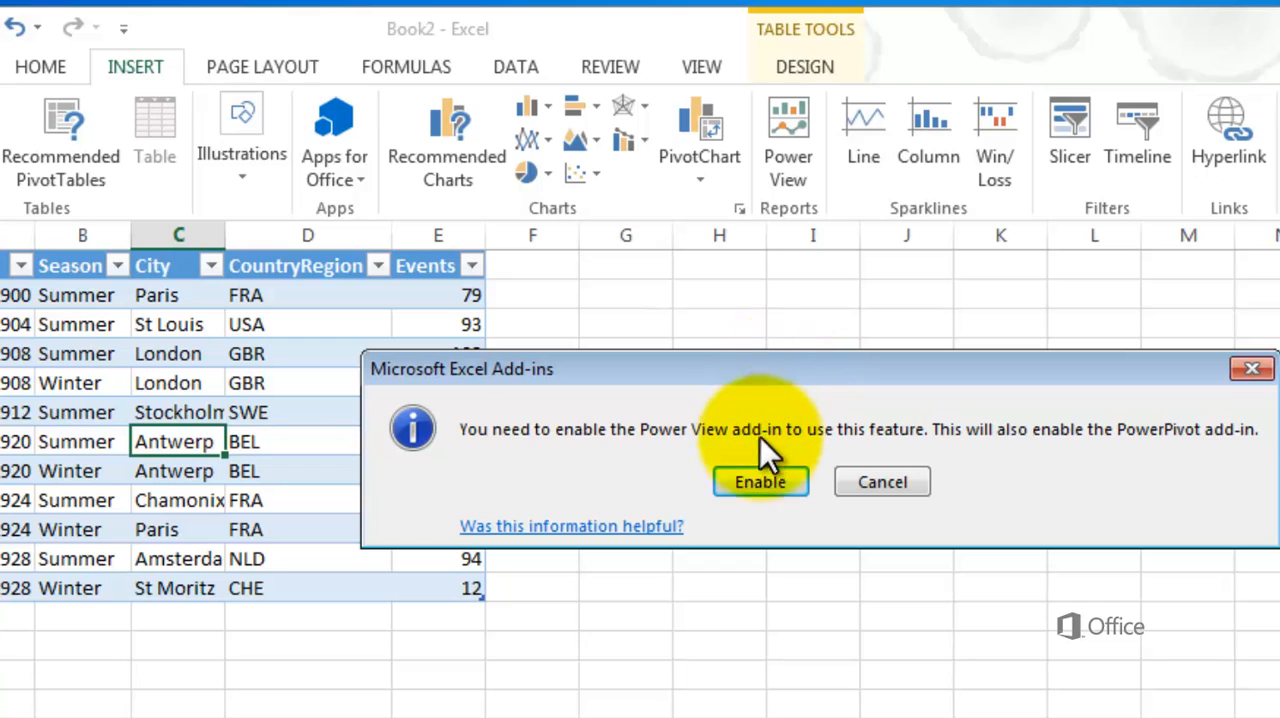
left_click(751, 481)
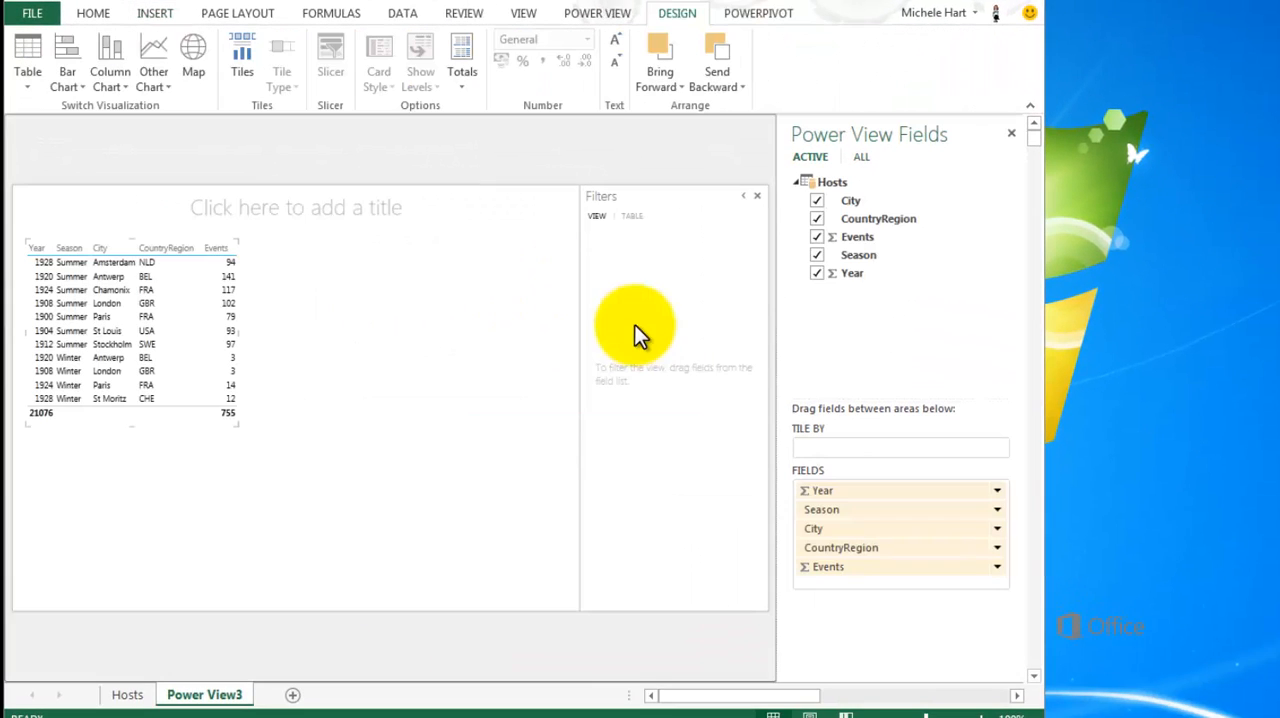
left_click(756, 195)
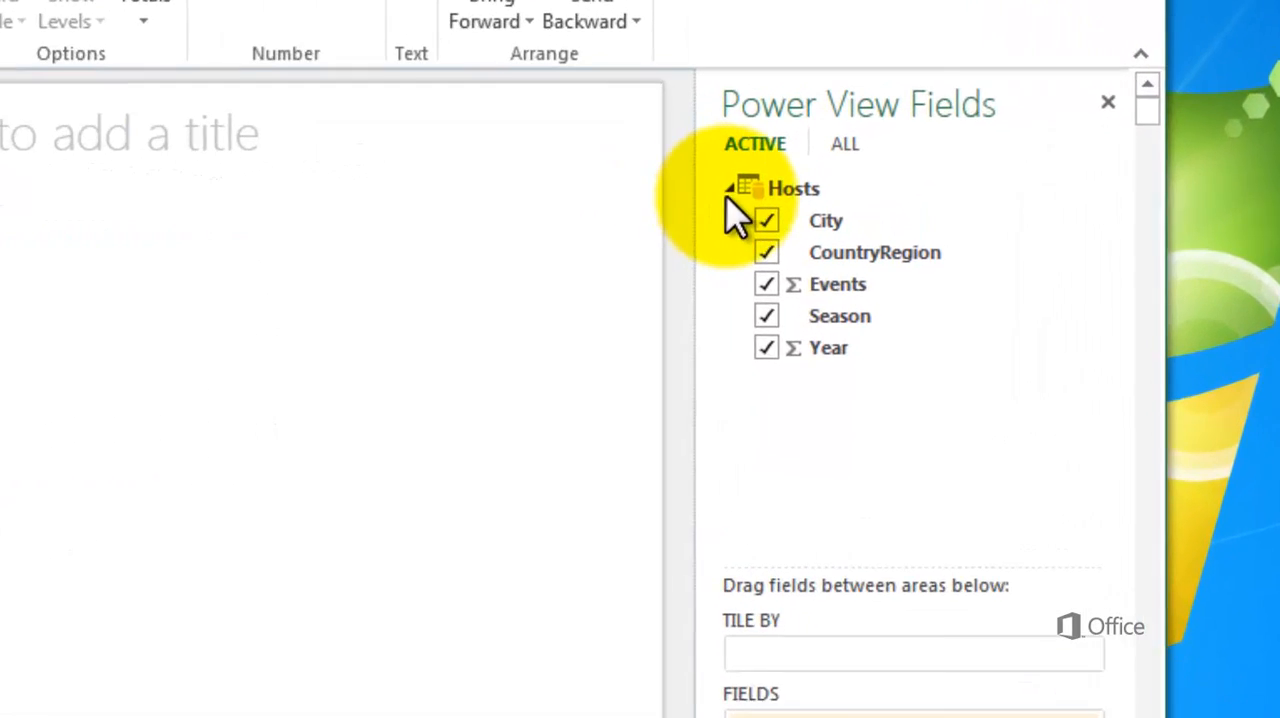
Review the Hosts field list and the CountryRegion field options, and remove CountryRegion from the report's table
left_click(729, 189)
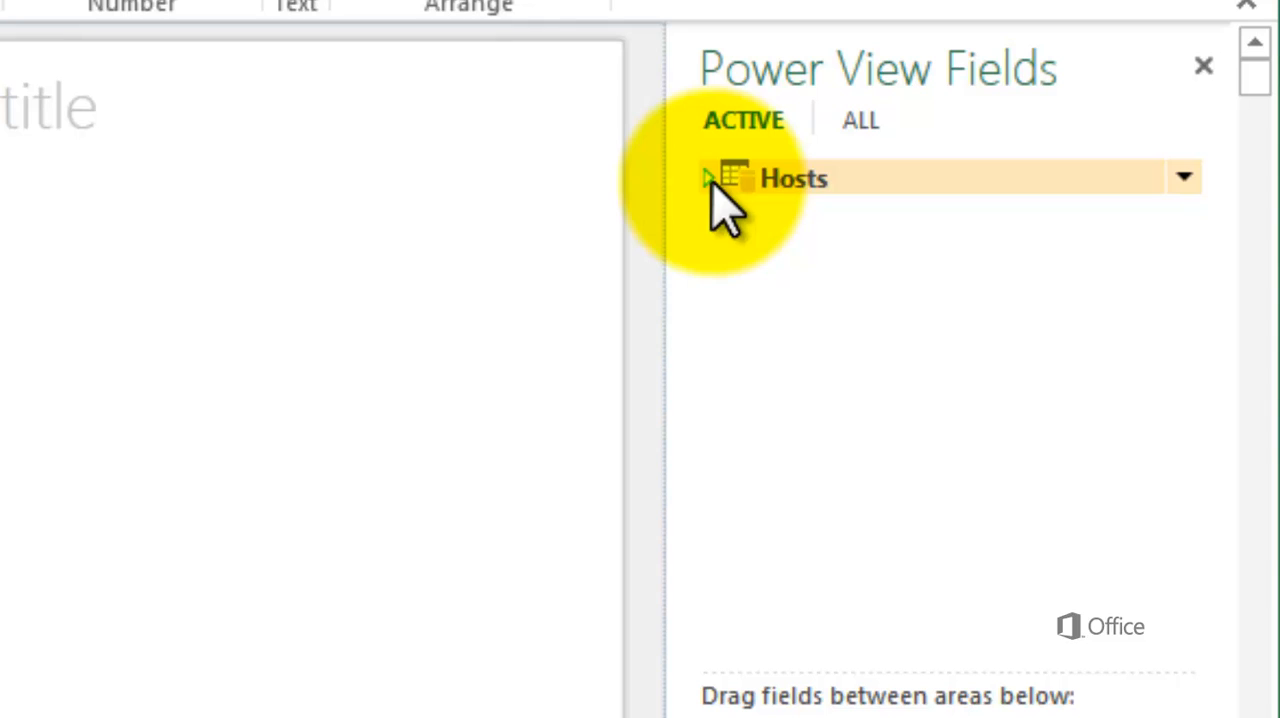
left_click(709, 180)
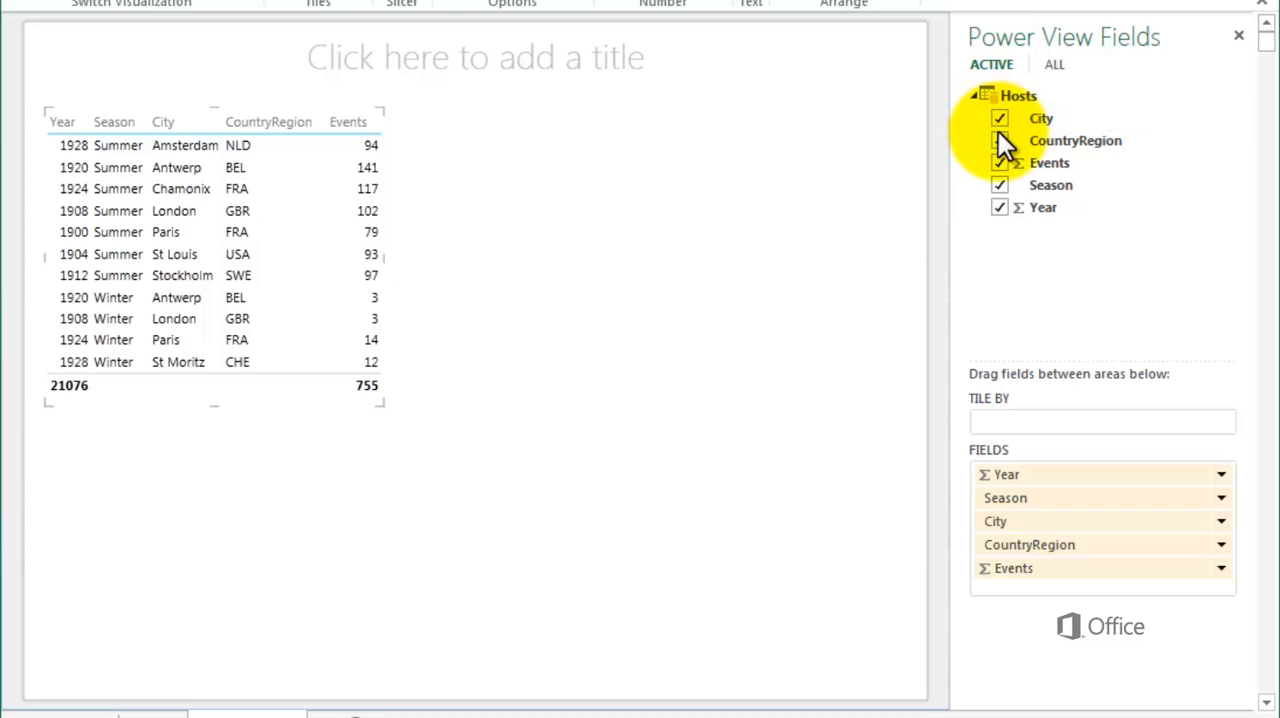
left_click(1221, 548)
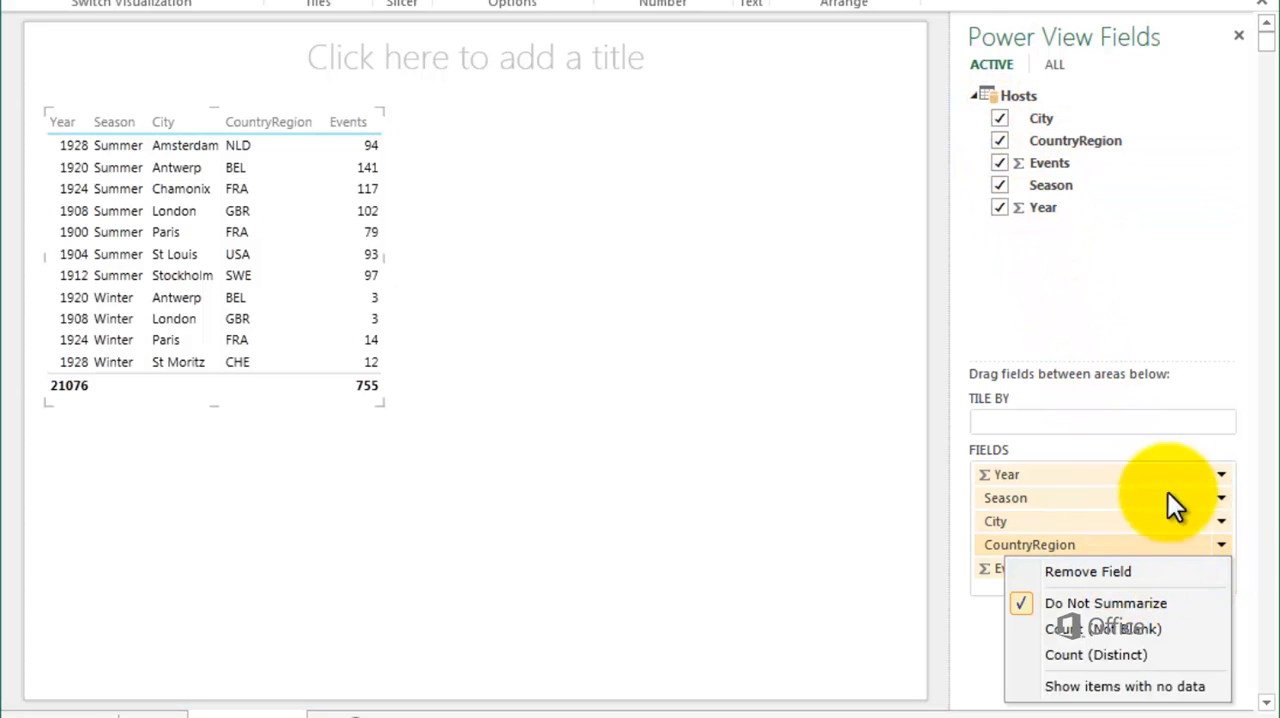
left_click(1078, 232)
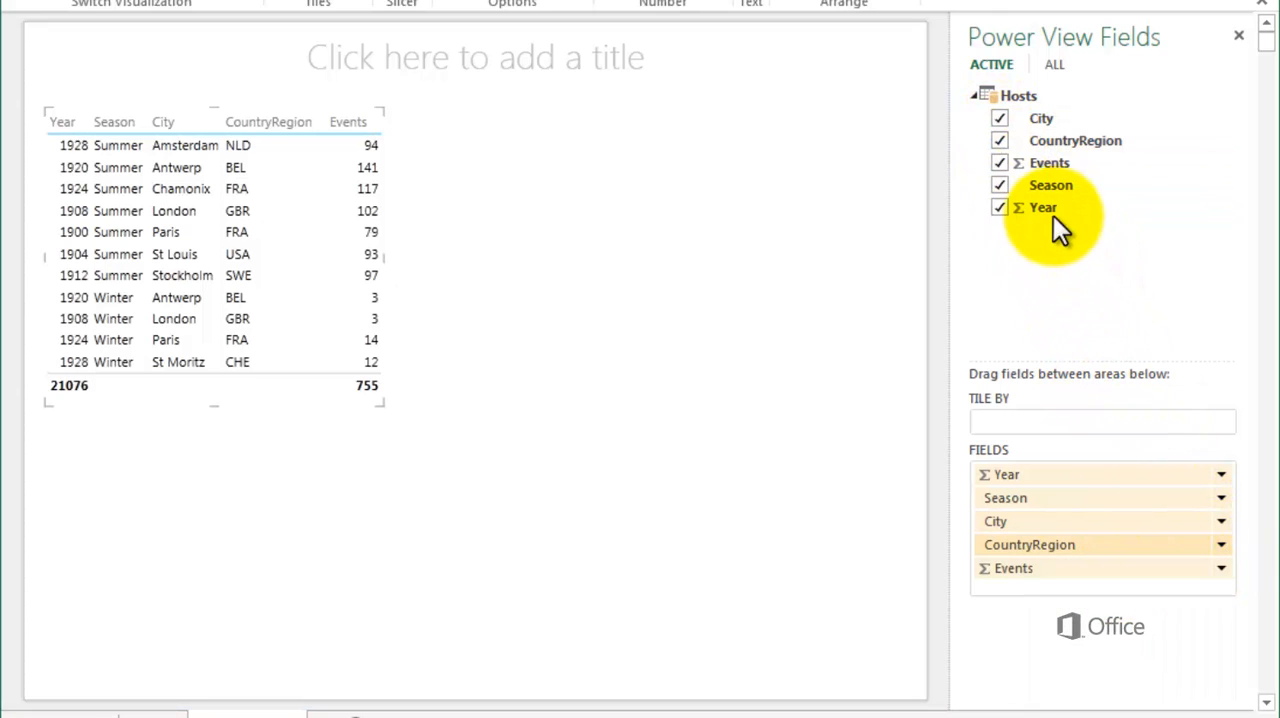
left_click(1000, 140)
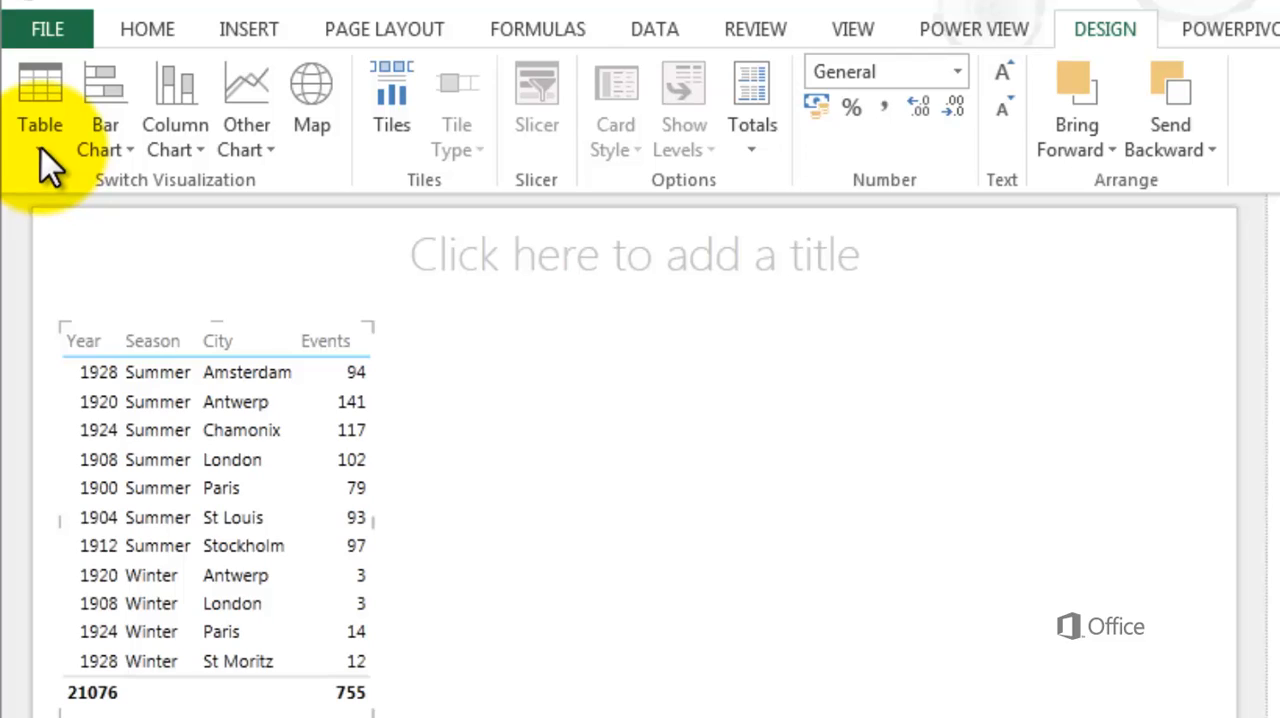
Switch the report's table to a matrix and enlarge it in width and height until every row and total fits
left_click(40, 145)
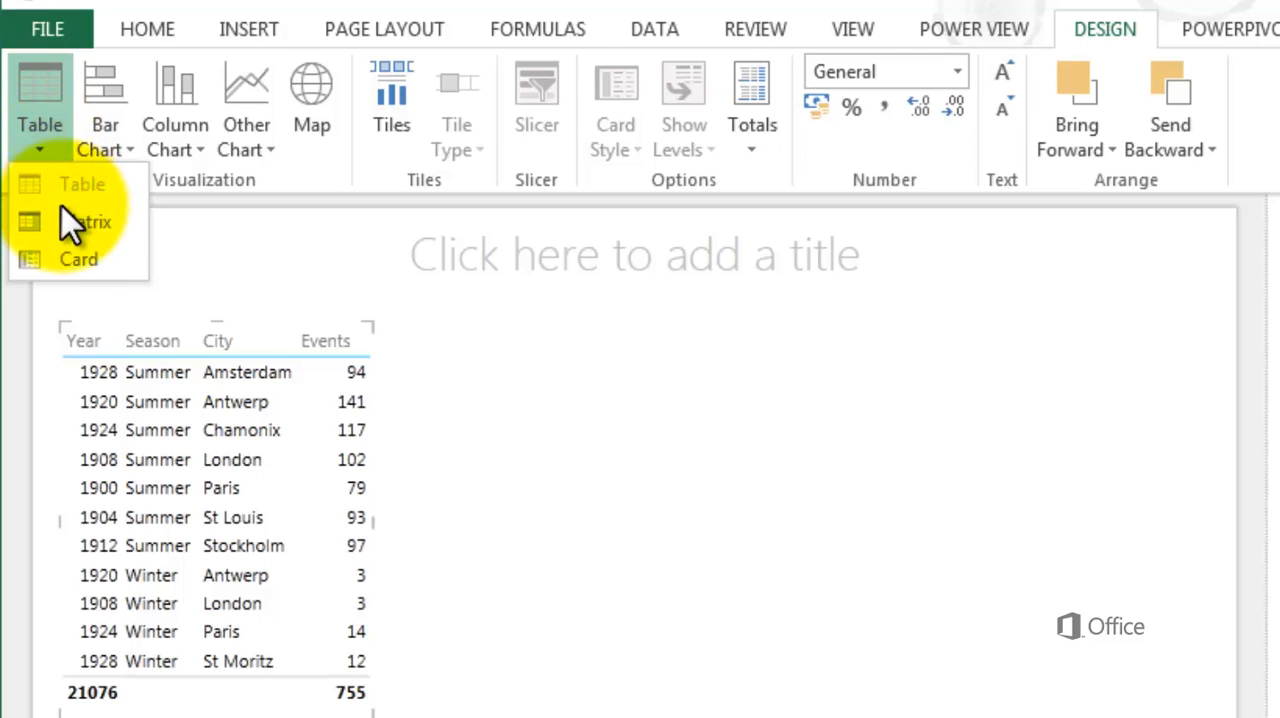
left_click(64, 232)
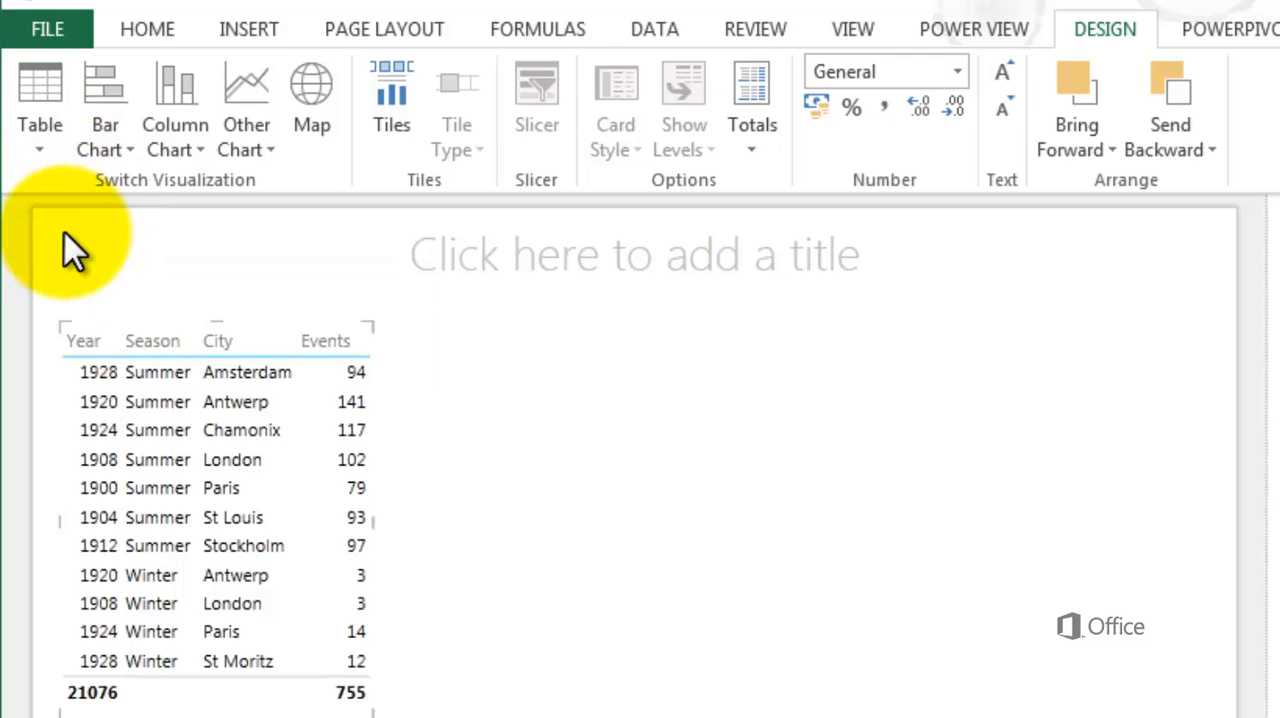
left_click_drag(375, 525, 490, 528)
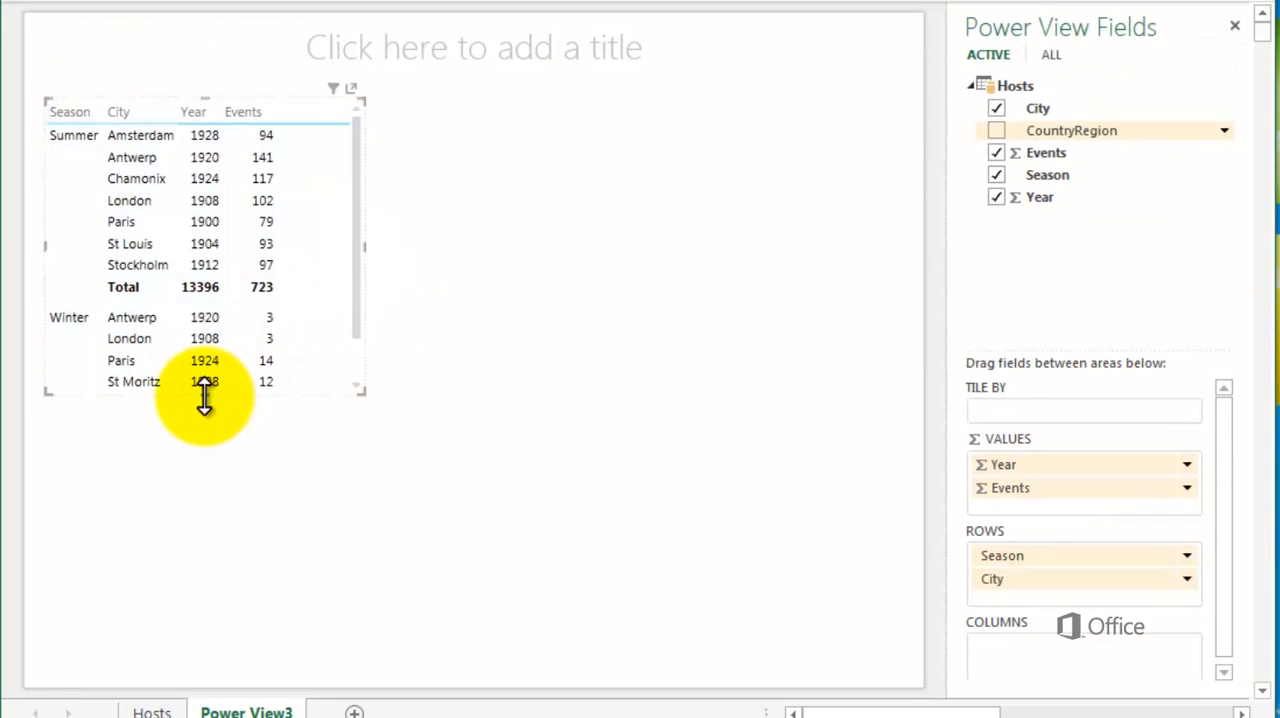
left_click_drag(204, 398, 206, 492)
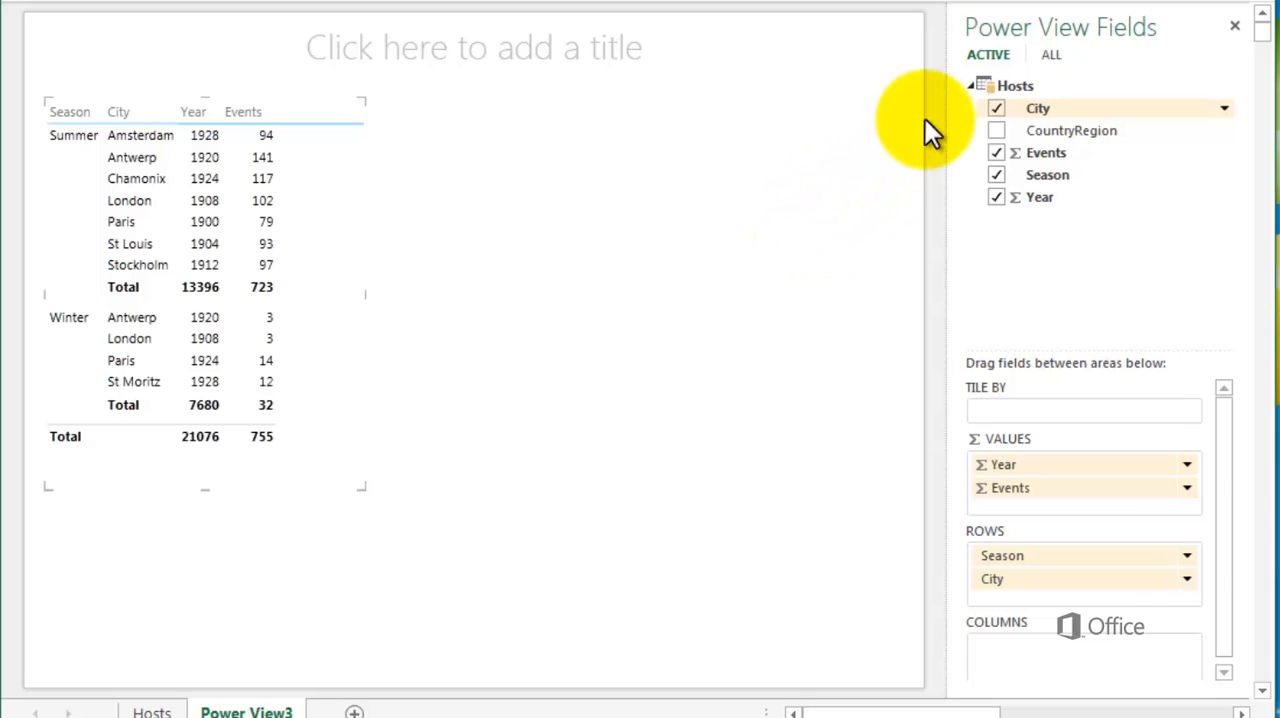
Turn the matrix into a line chart of Events by Year, removing City and Season and moving Year from the values to the rows
left_click(995, 107)
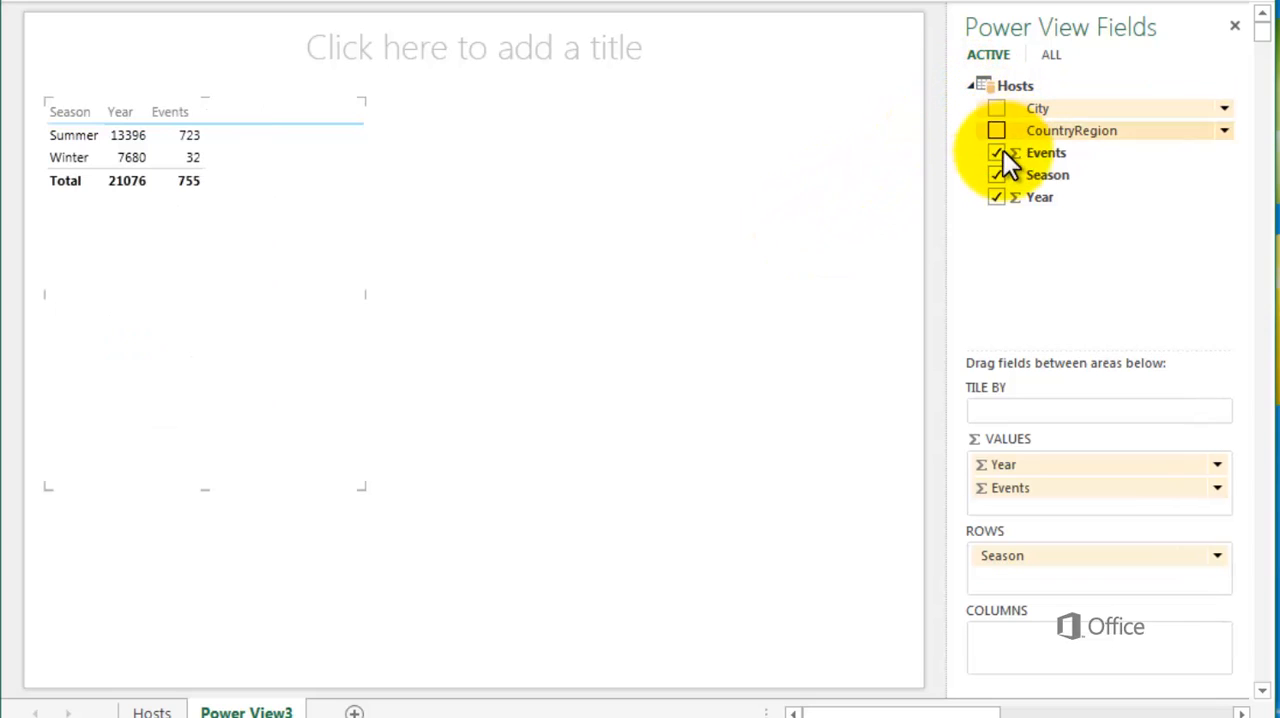
left_click(995, 175)
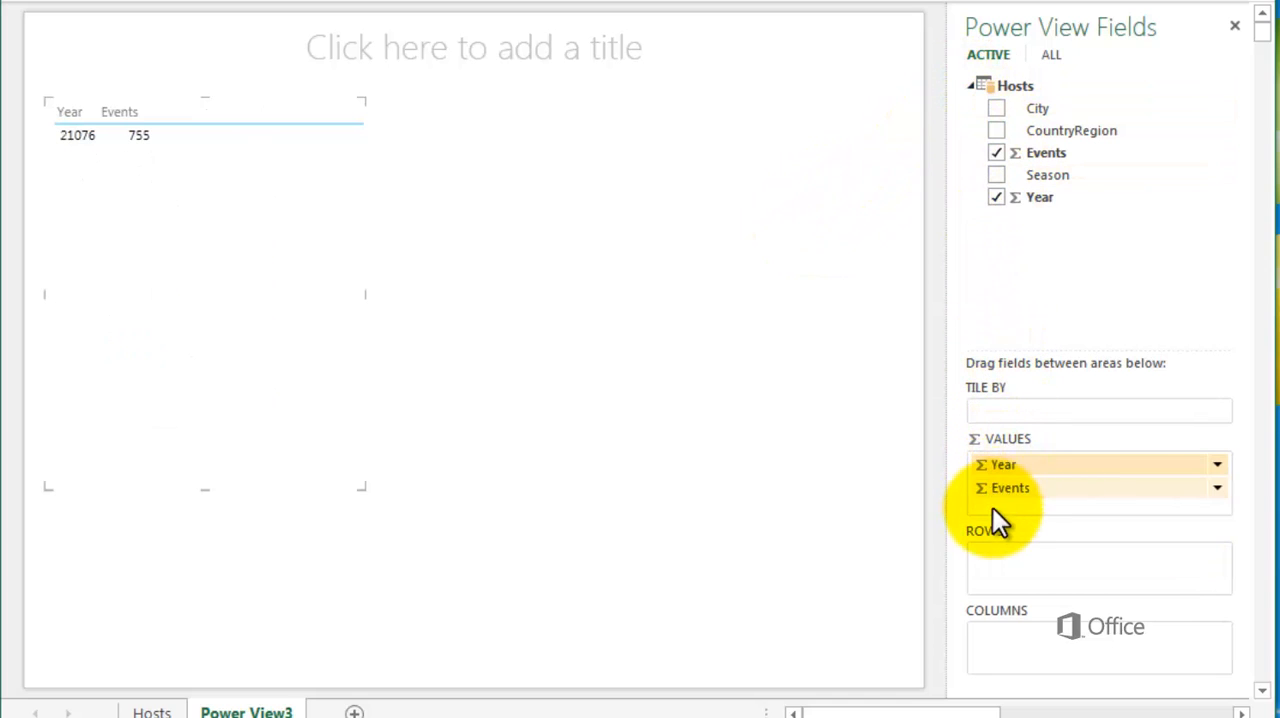
left_click_drag(997, 520, 993, 563)
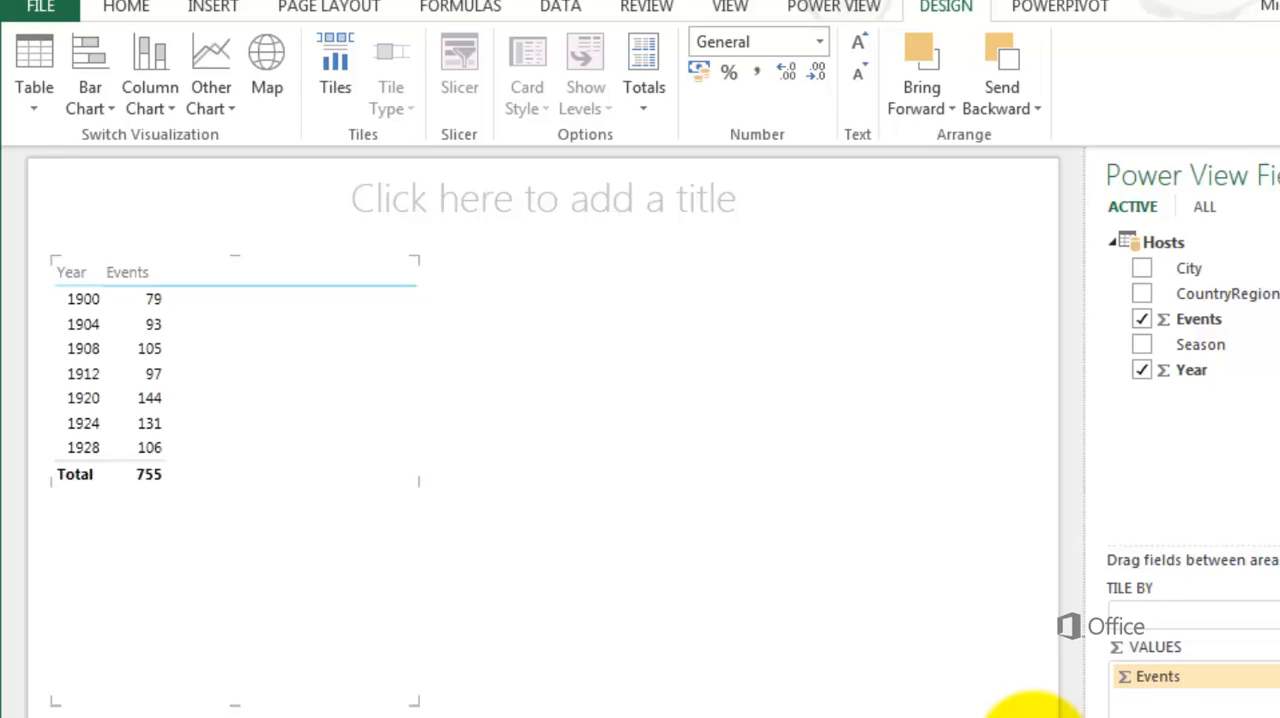
left_click(220, 100)
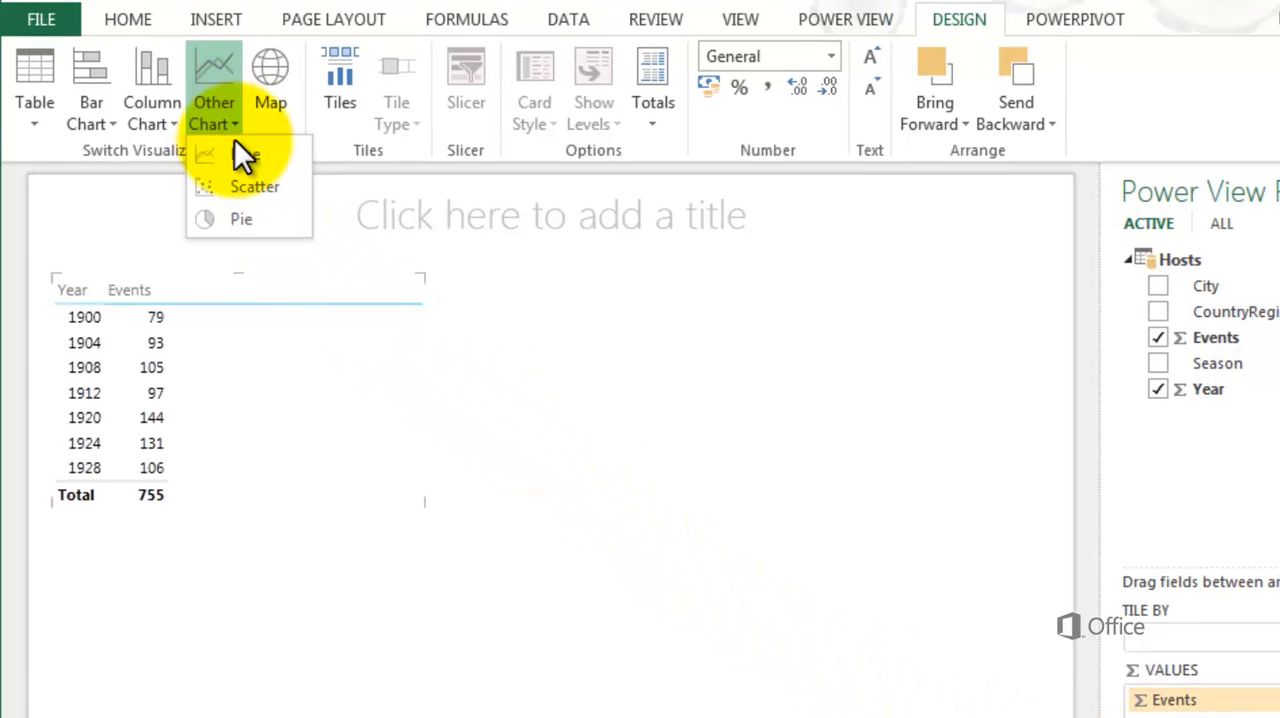
left_click(240, 154)
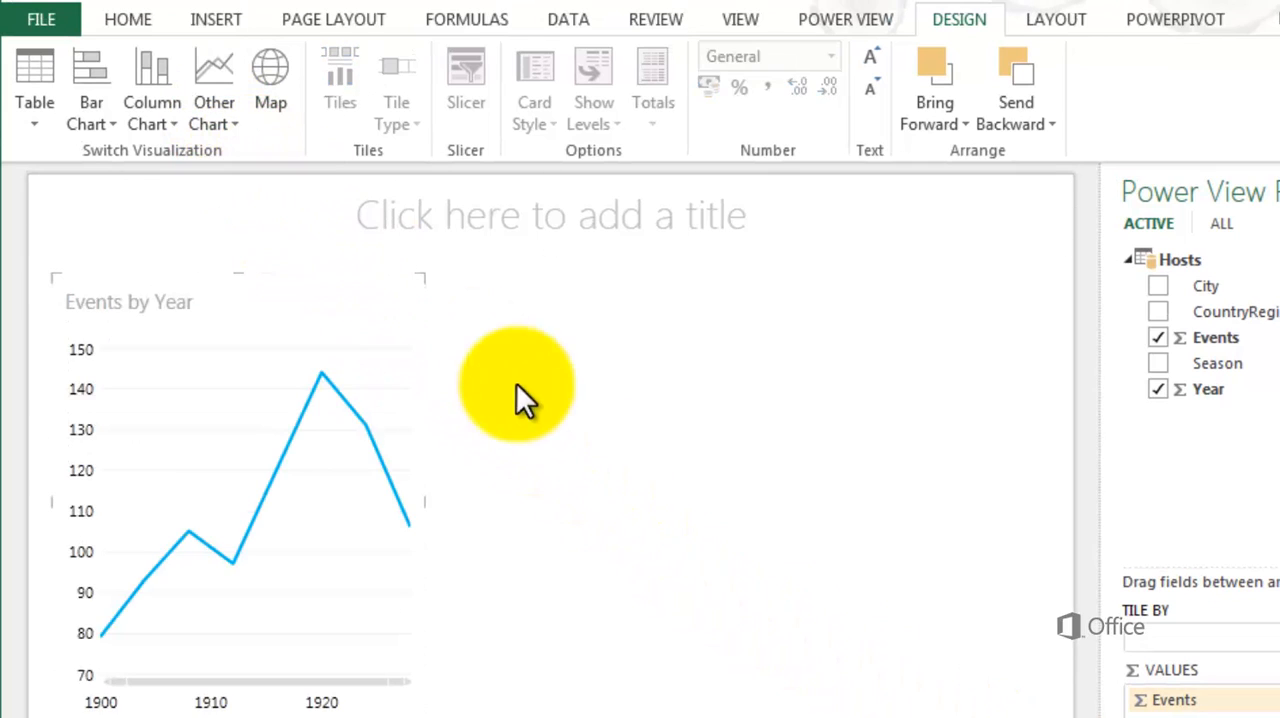
Add a new table with the Hosts fields CountryRegion, Events and Season in the report's empty area beside the line chart
left_click(795, 512)
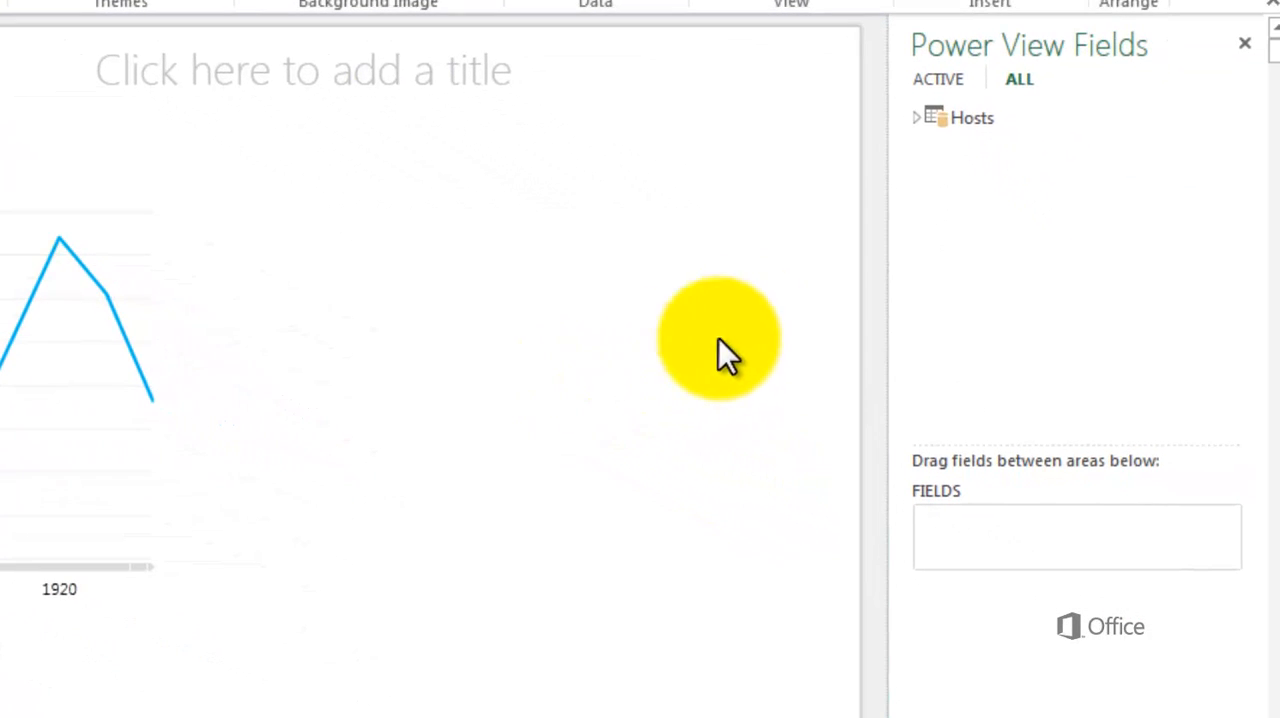
left_click(918, 121)
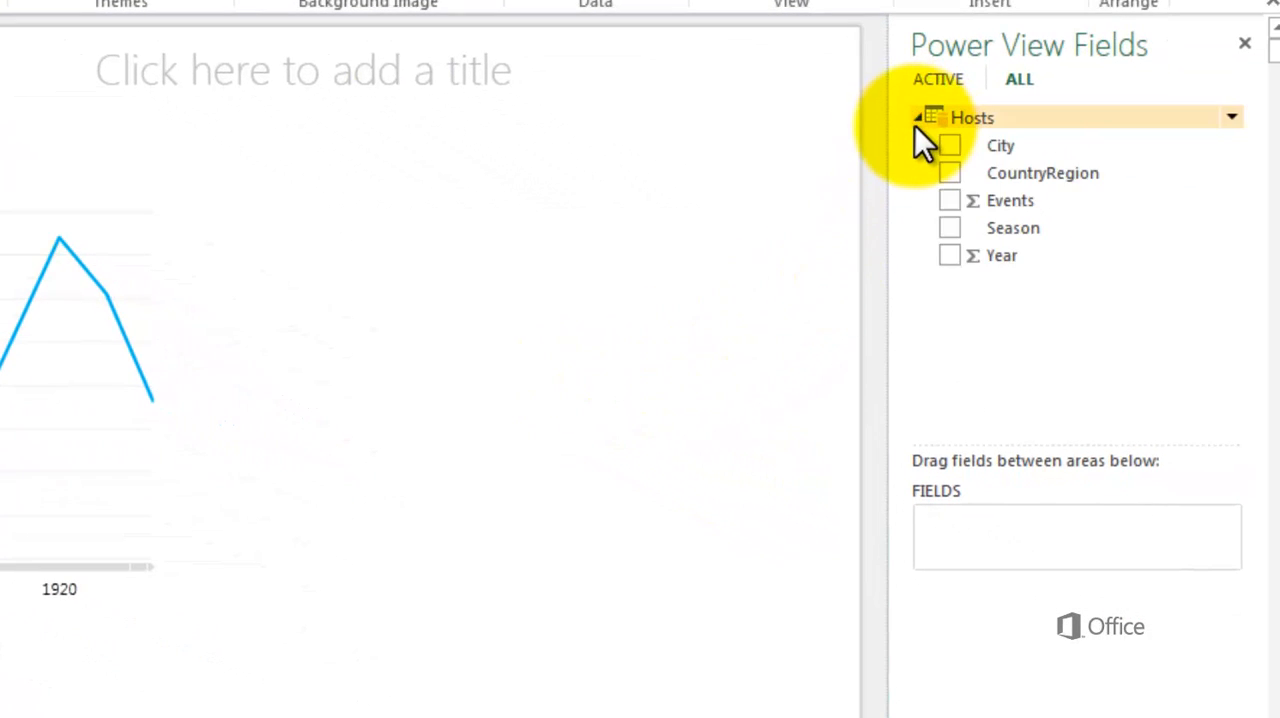
left_click(946, 172)
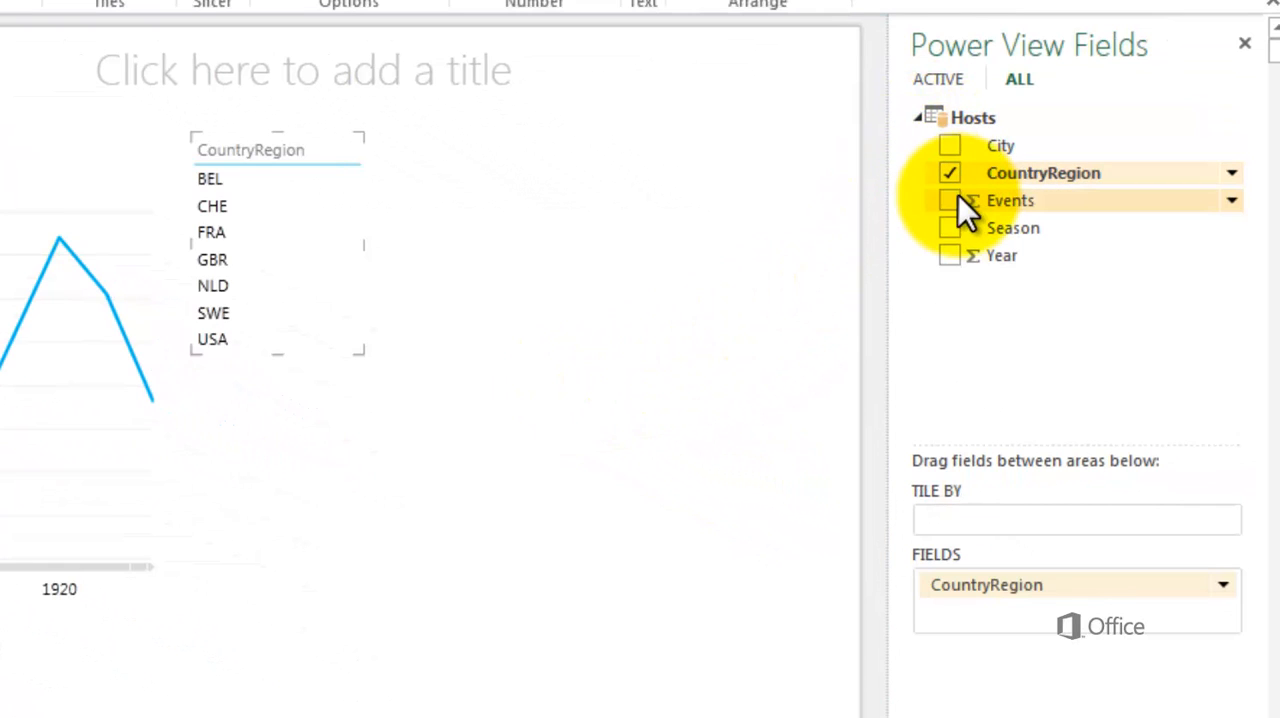
left_click(949, 201)
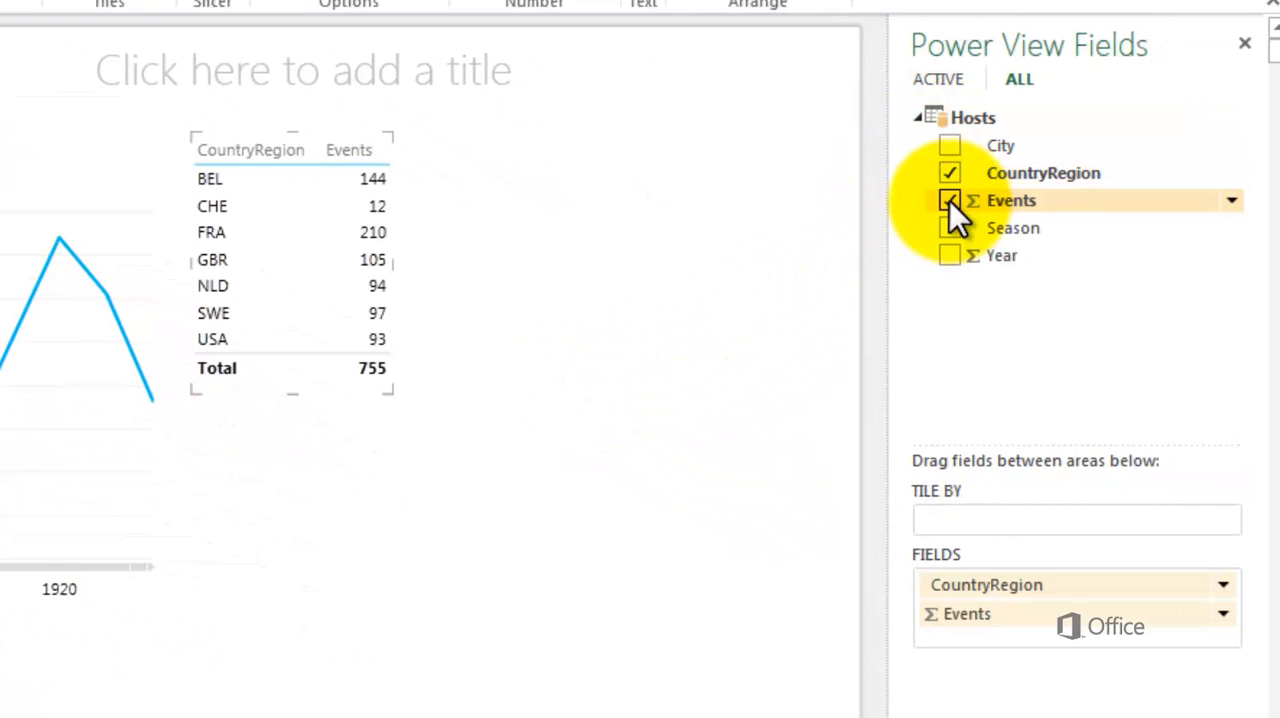
left_click(947, 226)
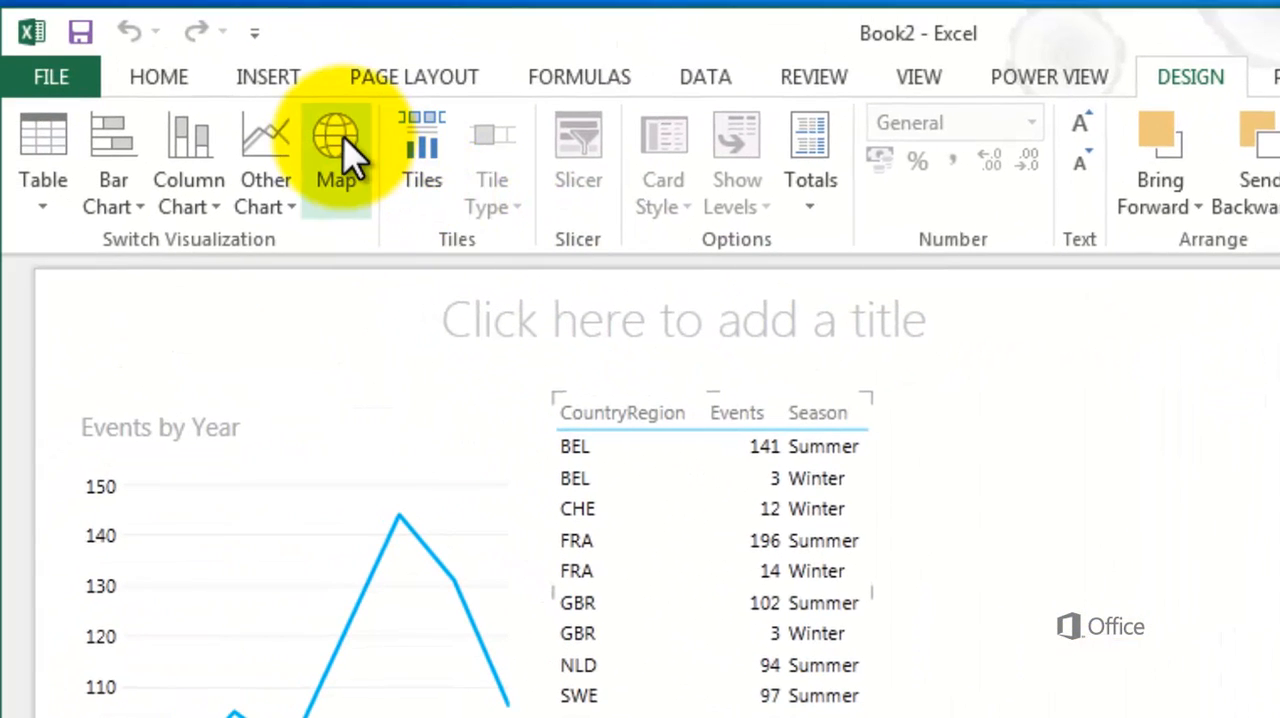
Switch the CountryRegion, Events and Season table to a map and enlarge it to the report's right edge
left_click(346, 153)
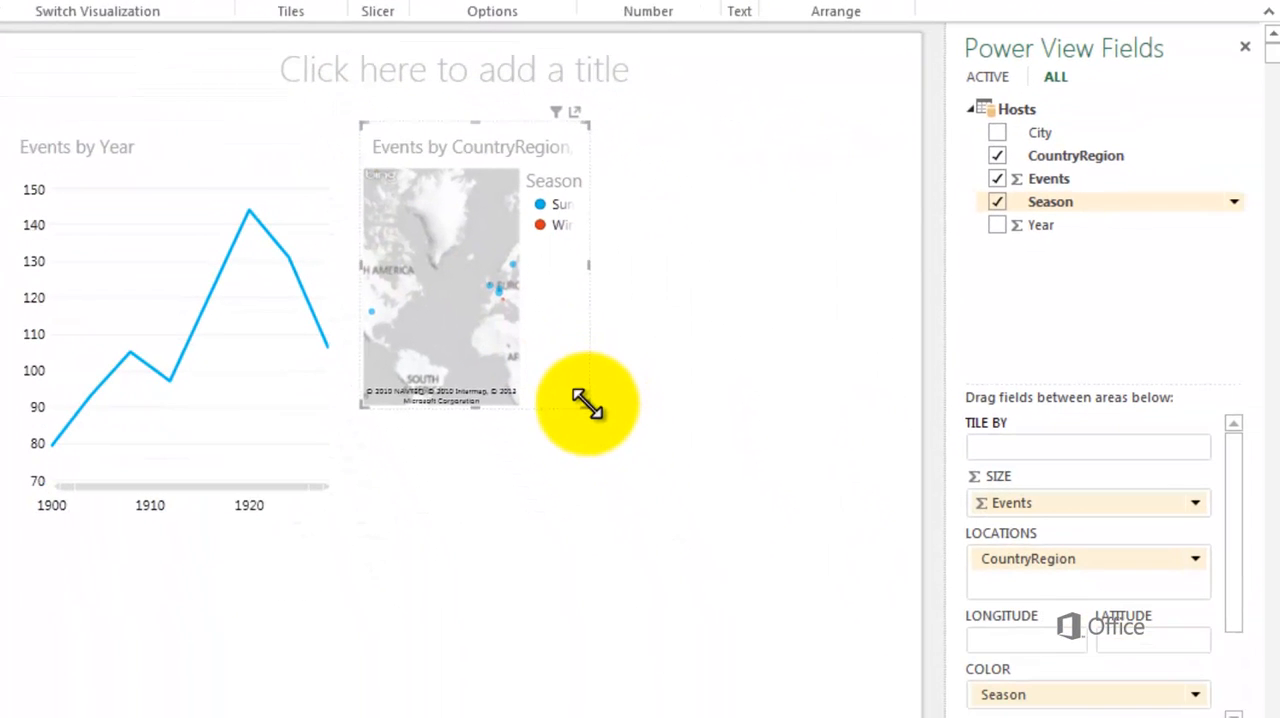
left_click_drag(588, 405, 936, 575)
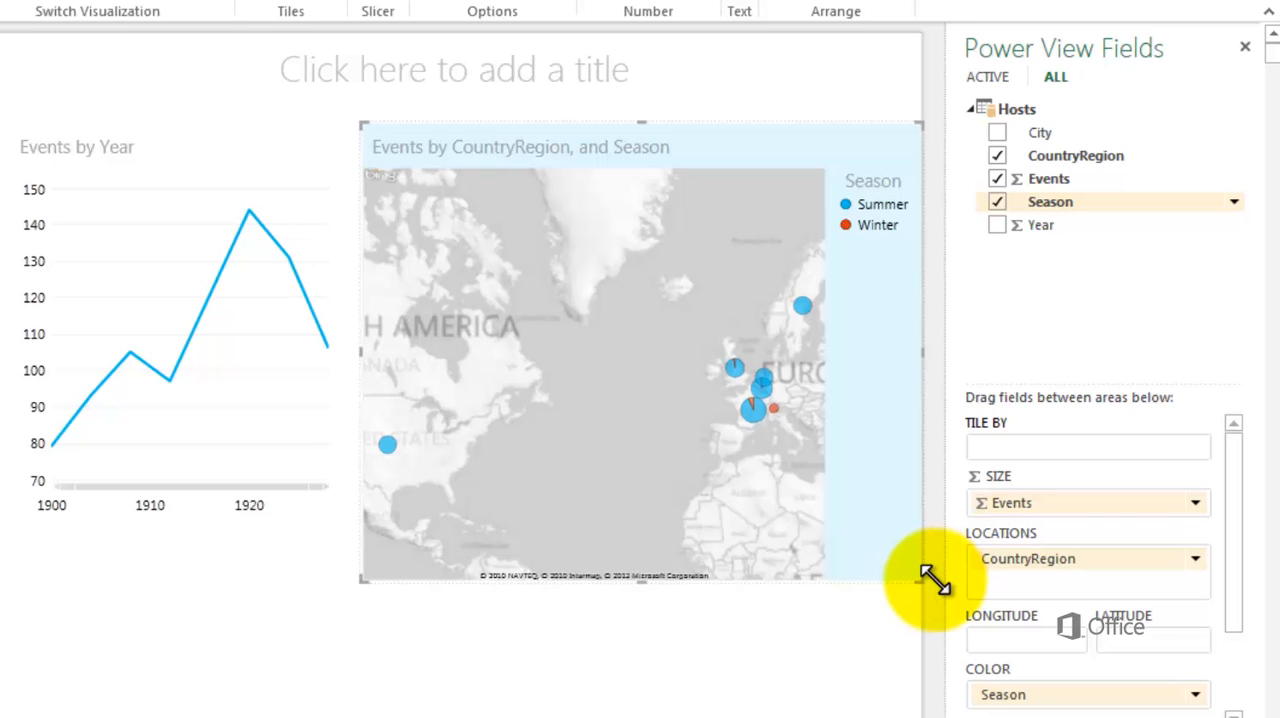